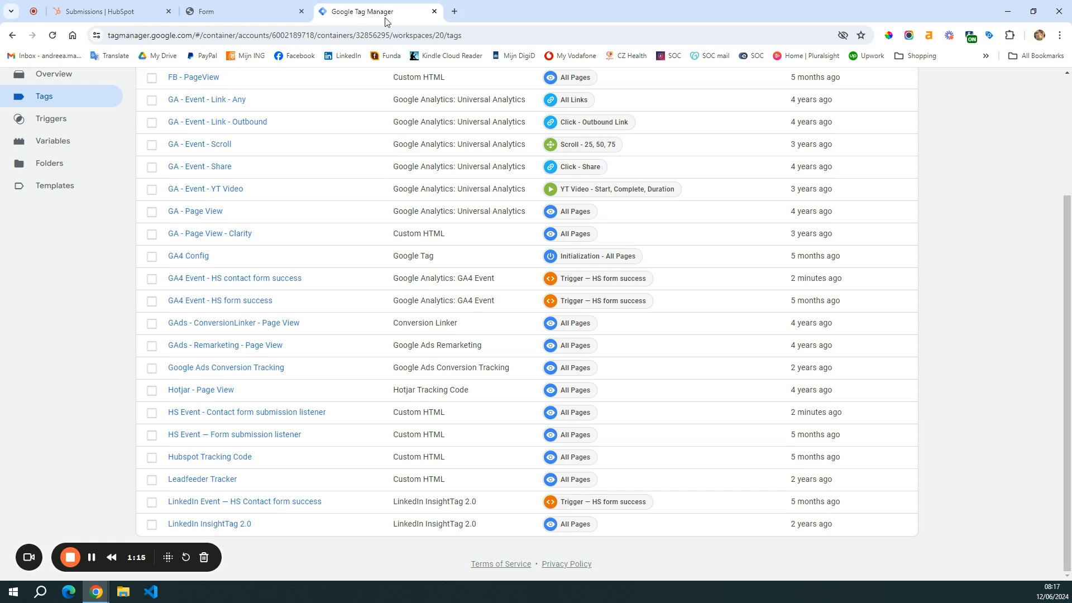
Step: Dismiss HubSpot's View form prompt on the Contact form page, then return to the GTM Tags list
click(109, 11)
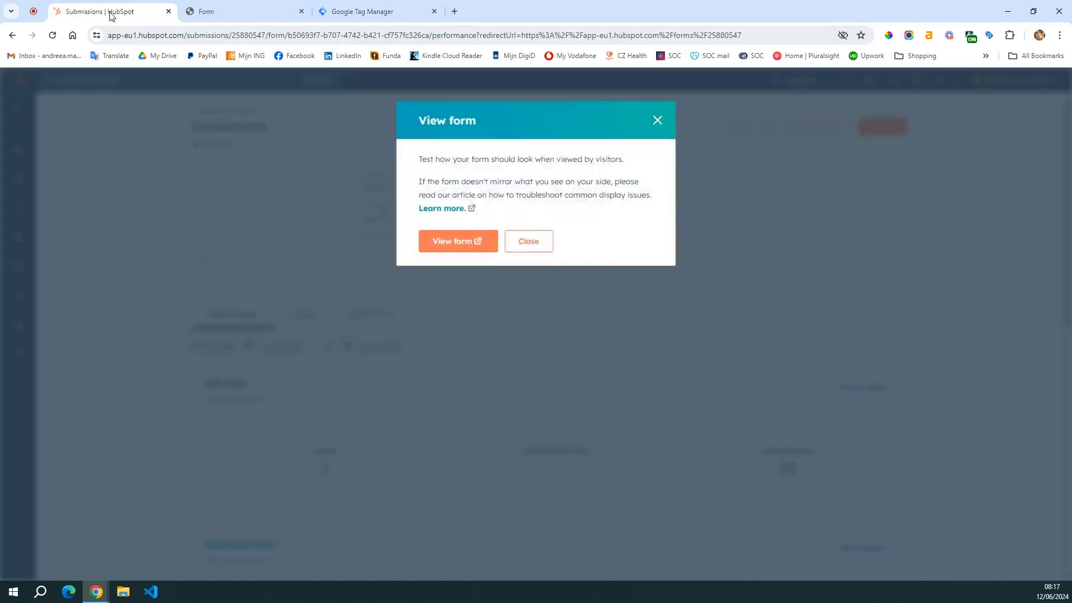
key(Escape)
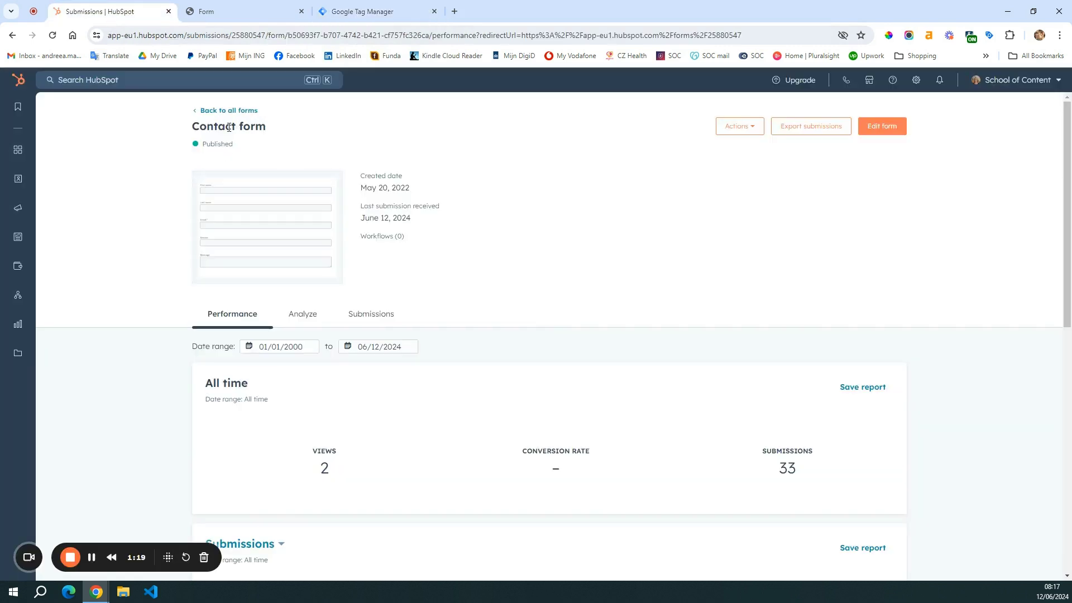
drag(192, 126, 313, 132)
click(326, 132)
click(369, 11)
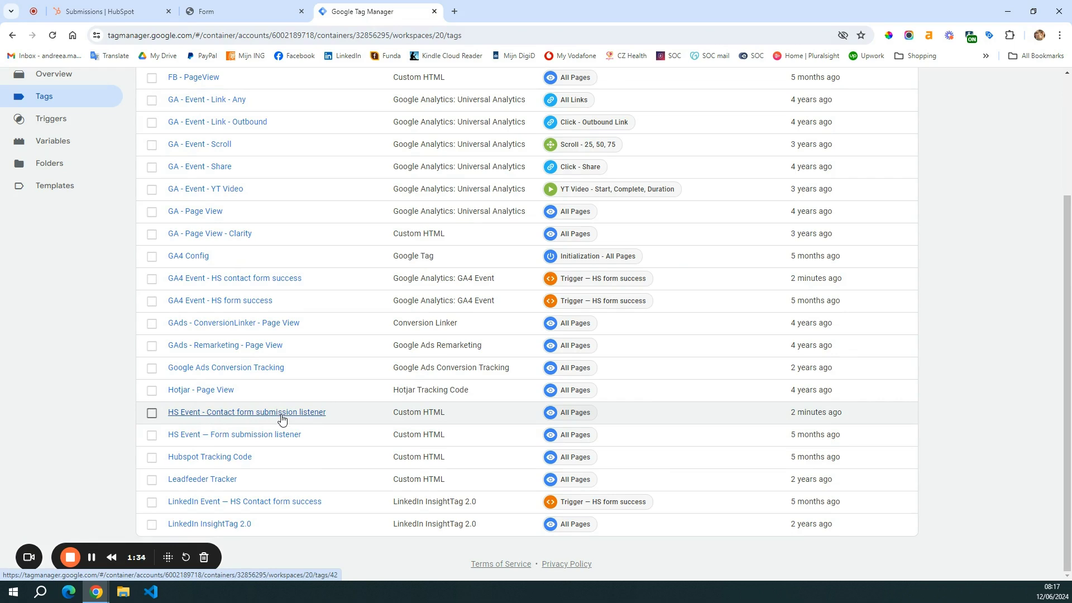
Step: Open the Contact form submission listener tag and view its custom HTML code
click(226, 413)
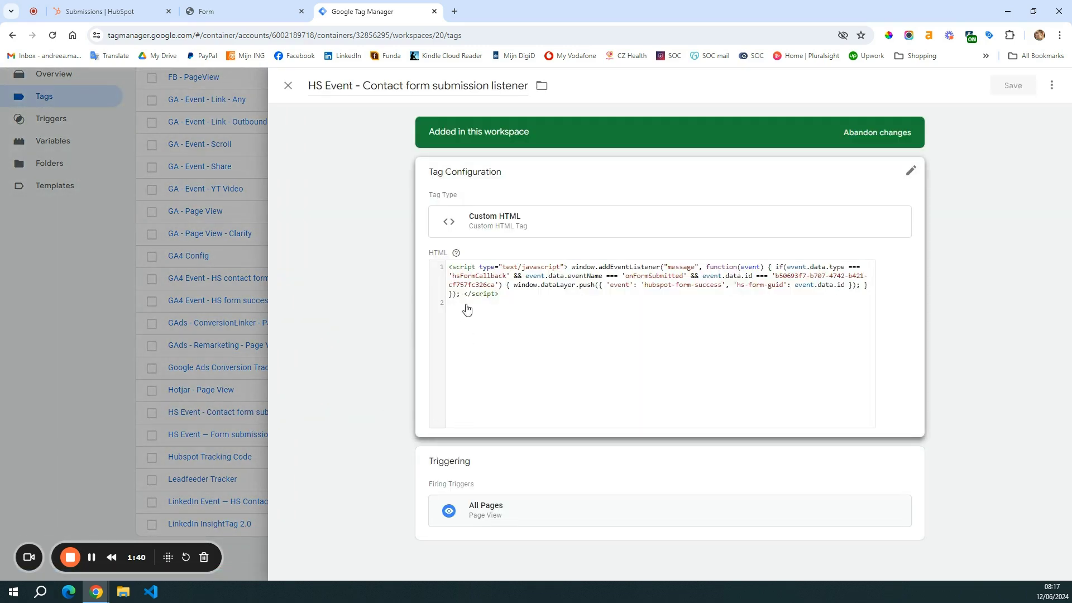
click(491, 307)
drag(444, 281, 545, 328)
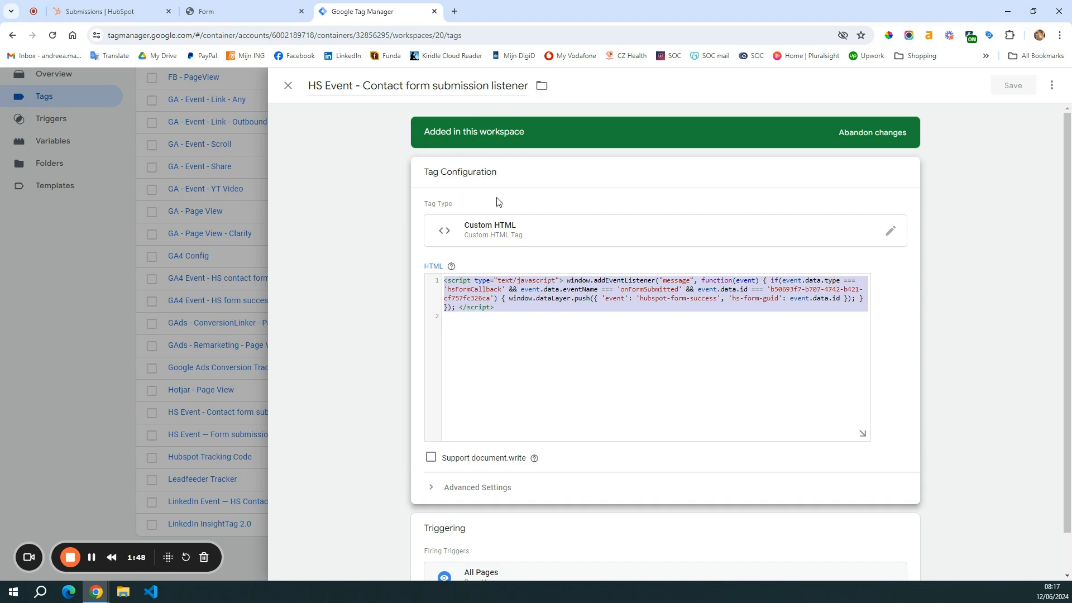
click(678, 305)
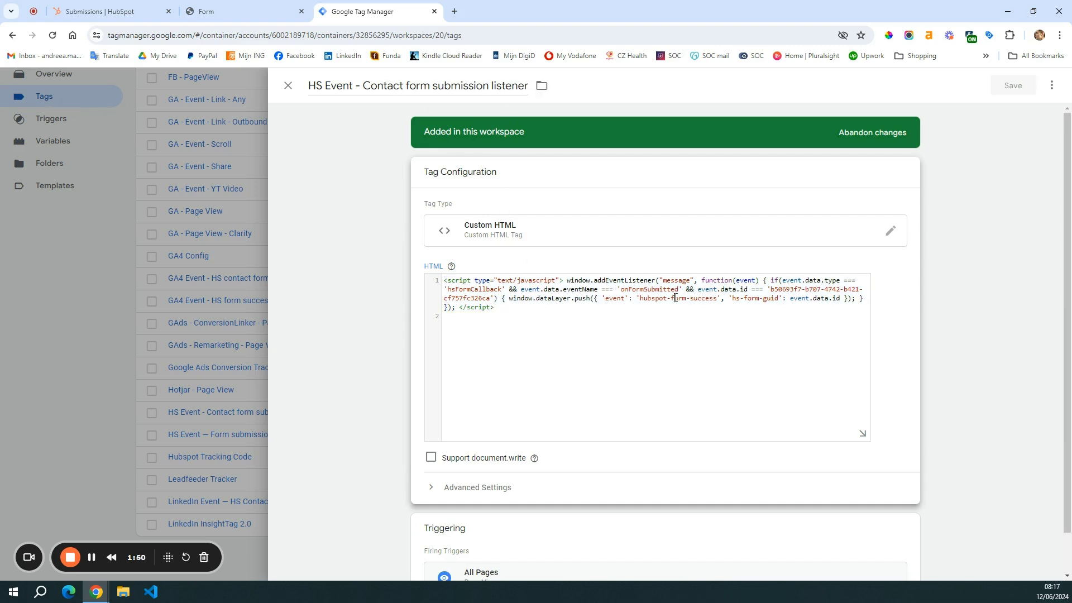
Step: Check the quoted form ID in the listener's event.data.id condition, then go back to HubSpot
drag(698, 289, 588, 309)
drag(493, 303, 493, 298)
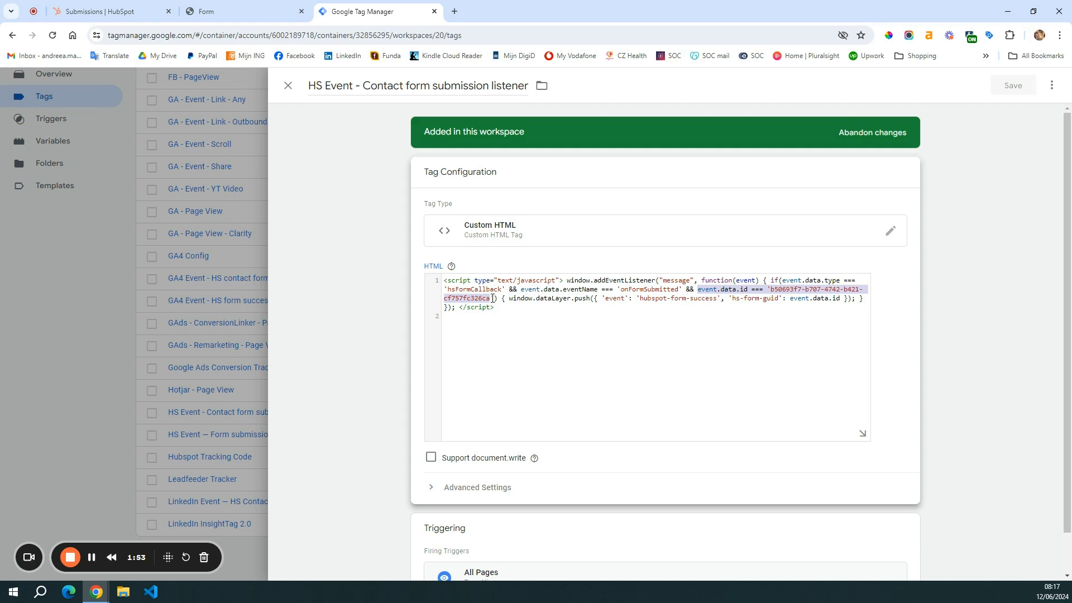
click(746, 290)
double_click(744, 289)
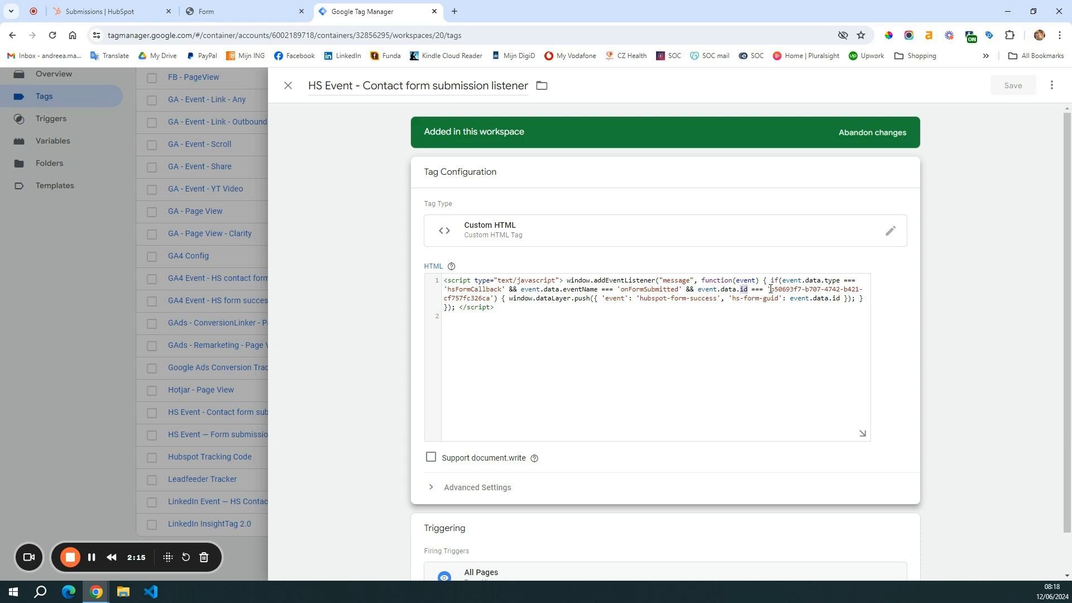
drag(771, 289, 620, 299)
drag(617, 298, 491, 298)
click(771, 288)
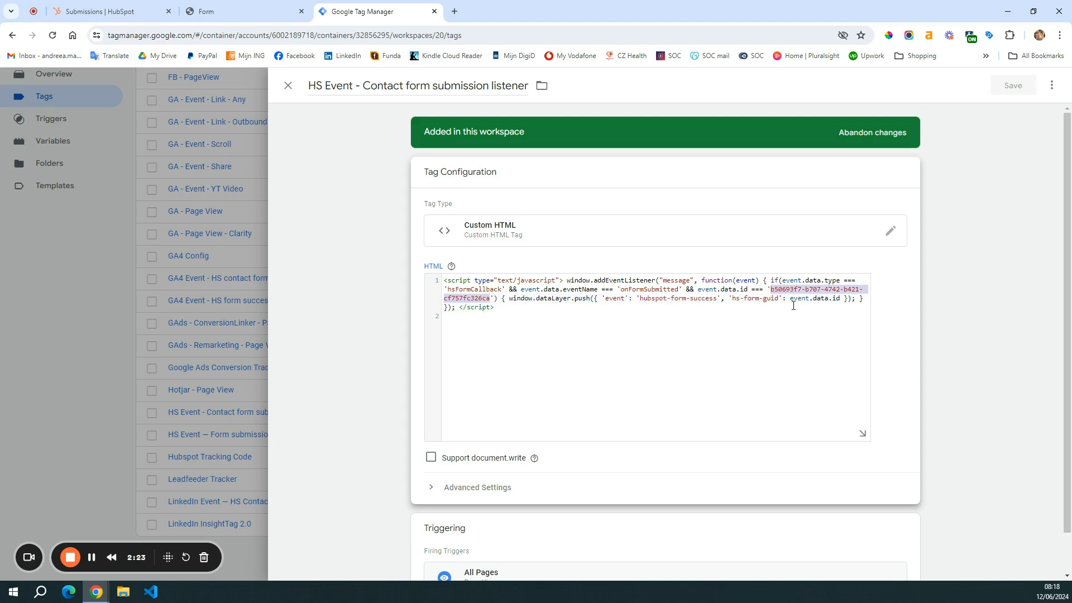
click(104, 12)
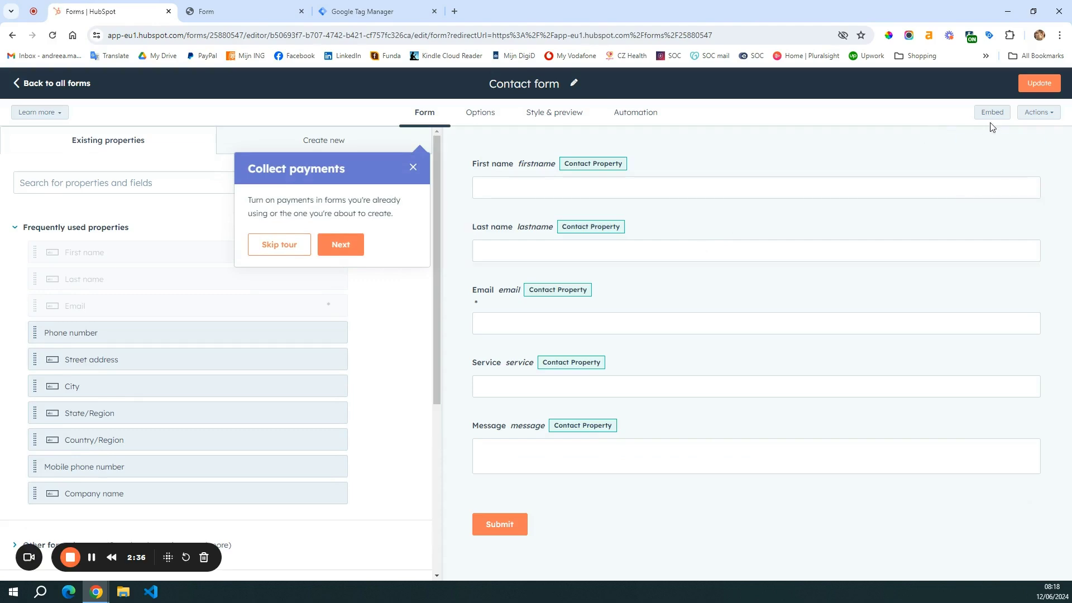
Step: Copy the Contact form's embed code, which contains its form ID, and close the Embed dialog
click(993, 113)
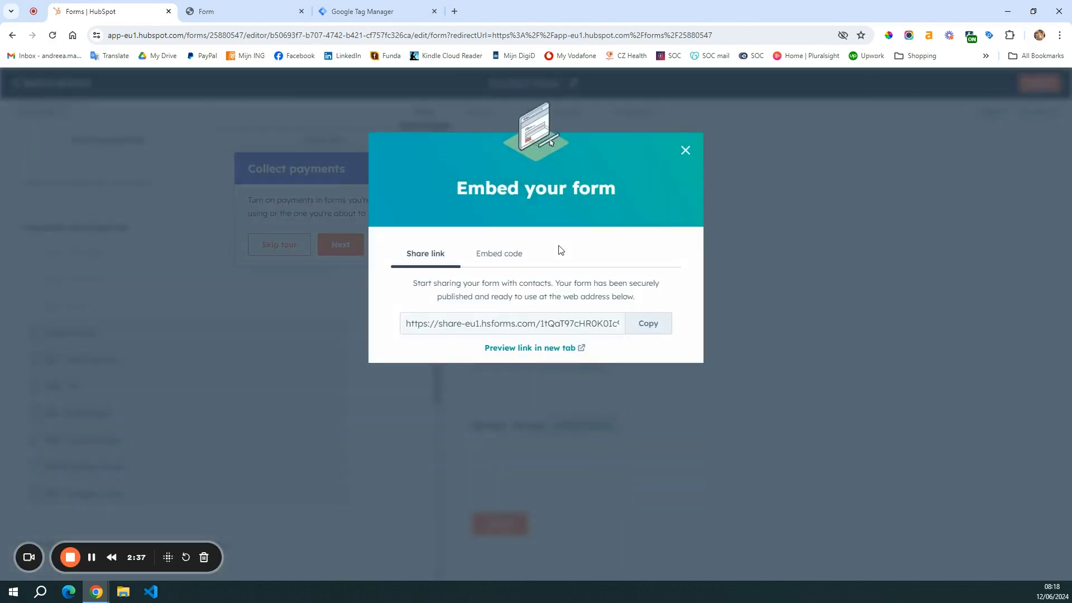
click(491, 254)
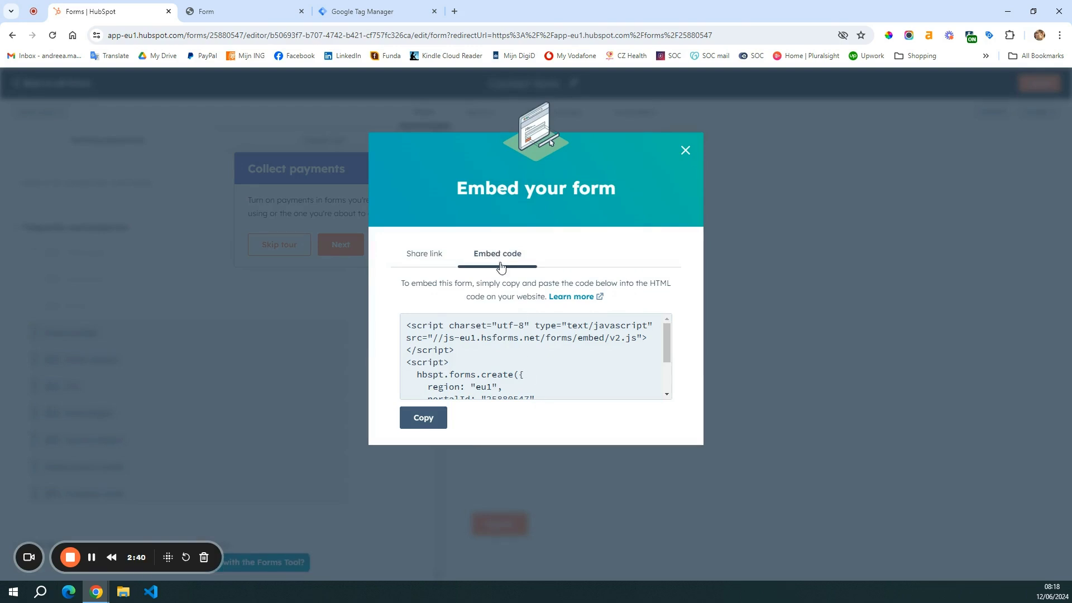
scroll(446, 349, down, 2)
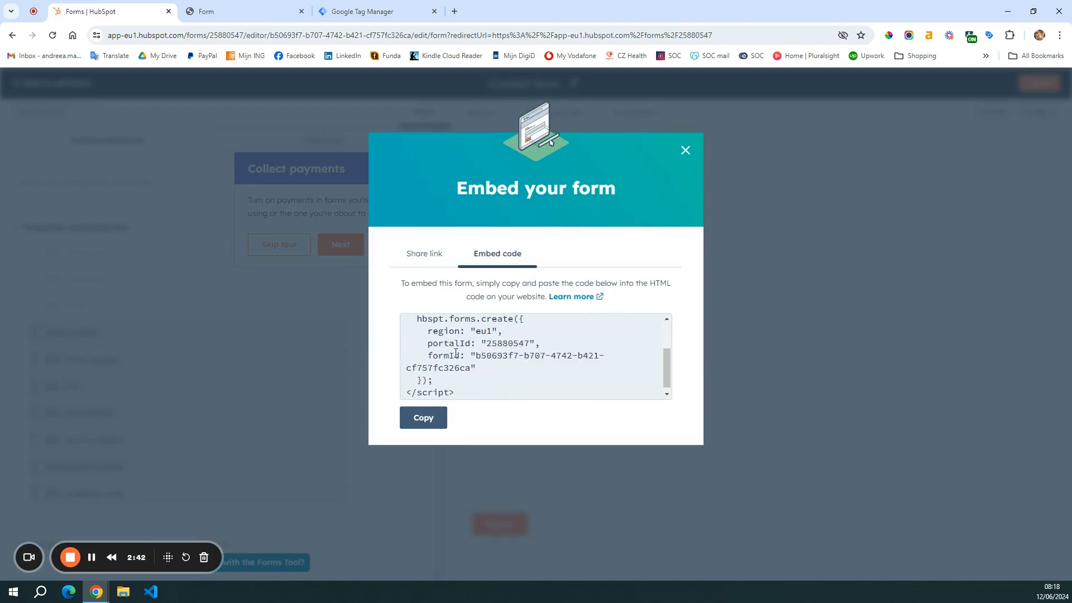
click(478, 358)
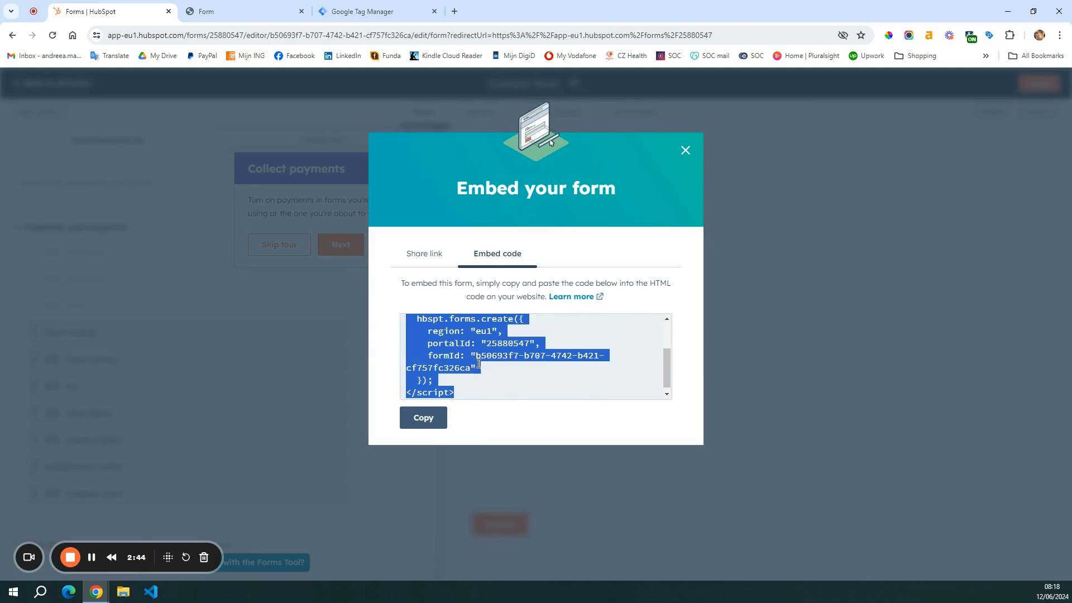
click(438, 423)
click(685, 150)
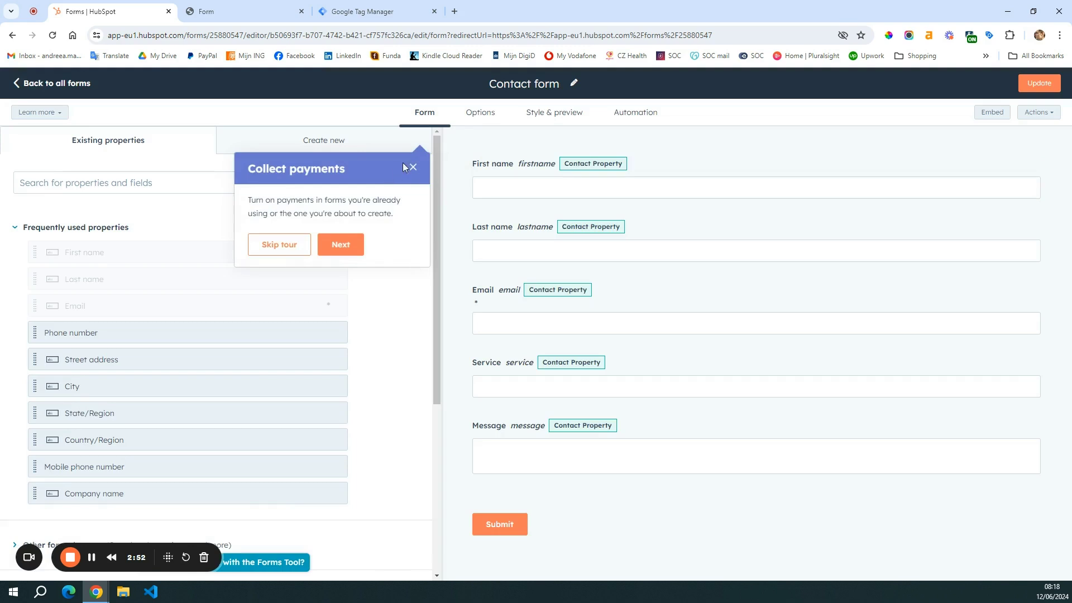
Step: Open the Contact form from all forms as a live preview in a new tab and right-click beside it
click(42, 90)
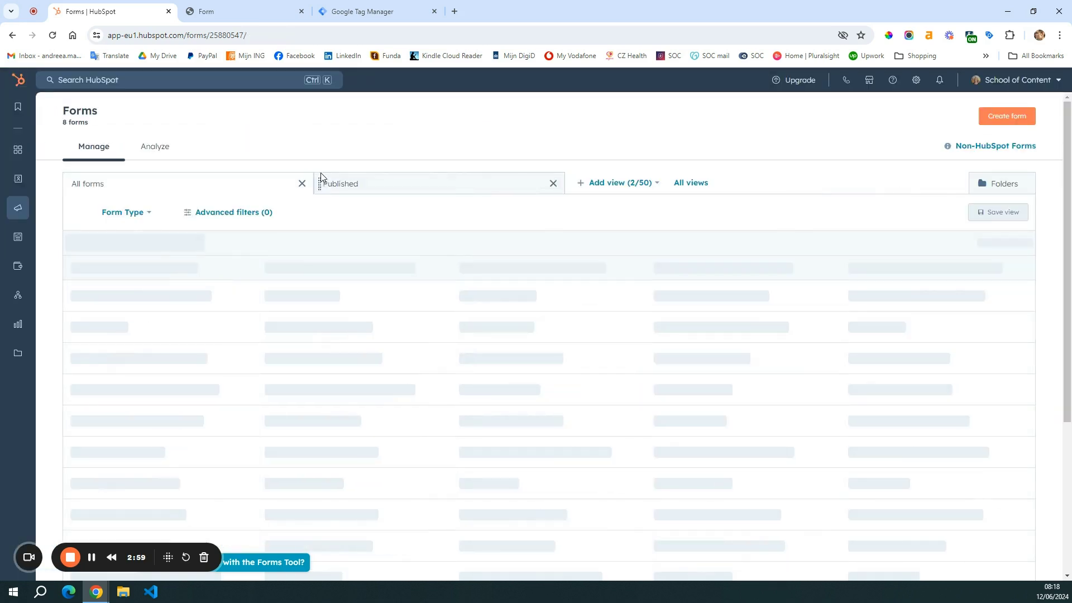
scroll(215, 413, down, 1)
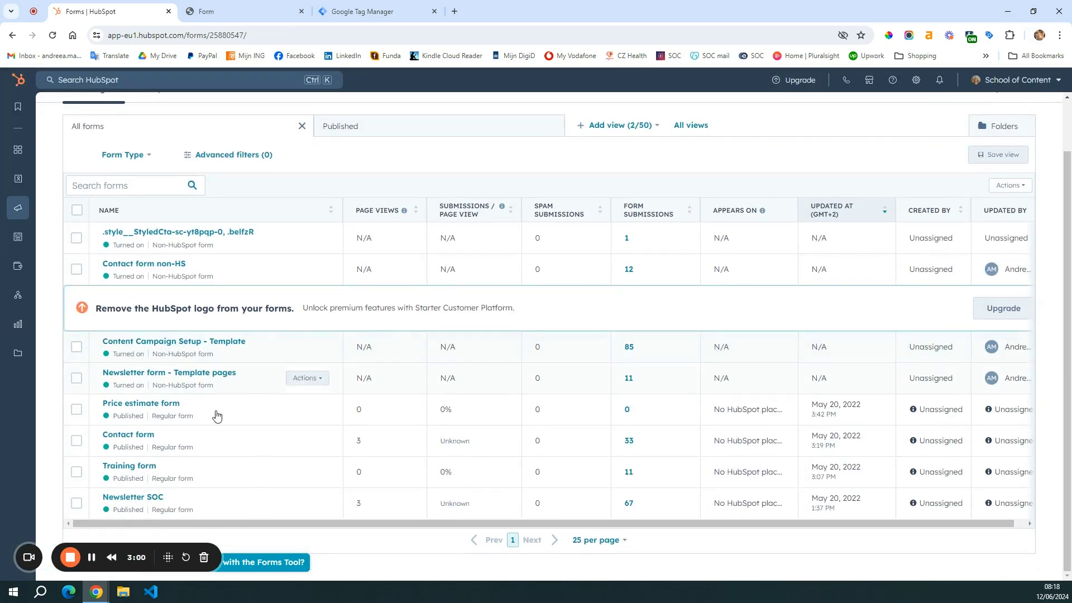
click(134, 437)
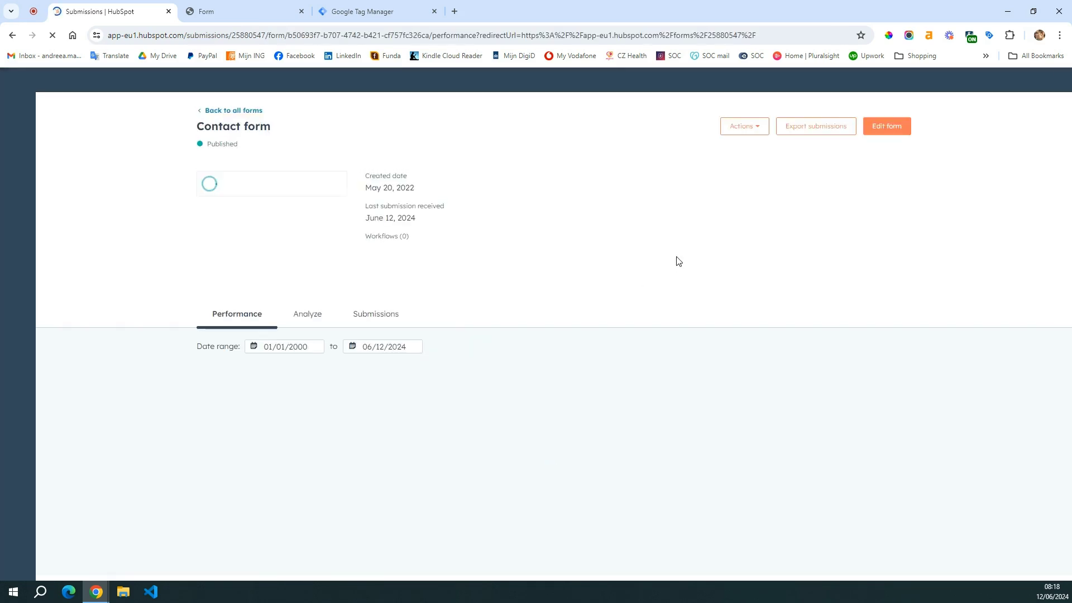
click(734, 129)
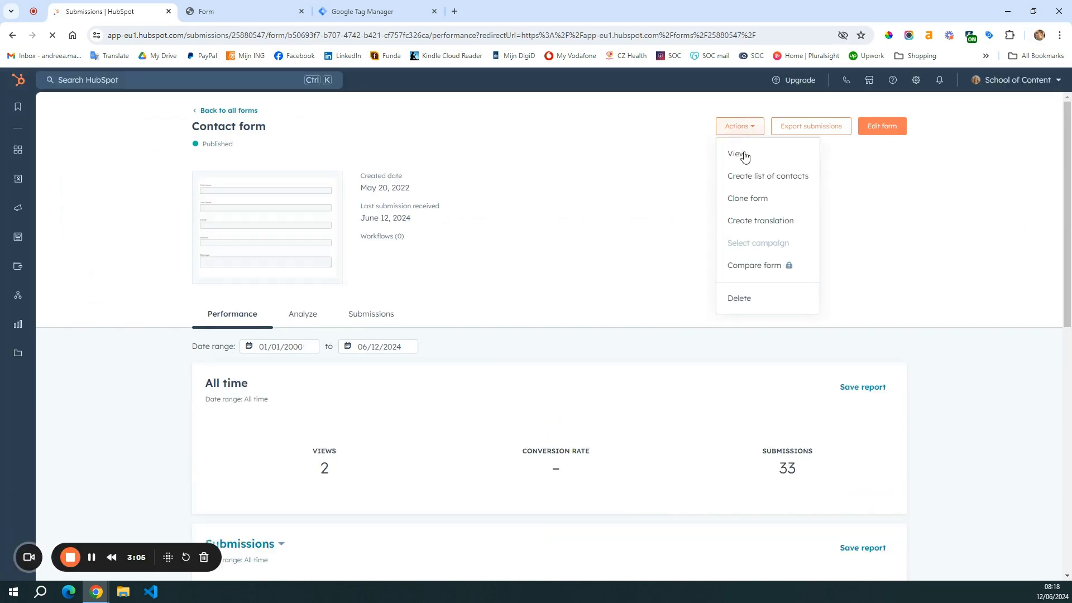
click(740, 158)
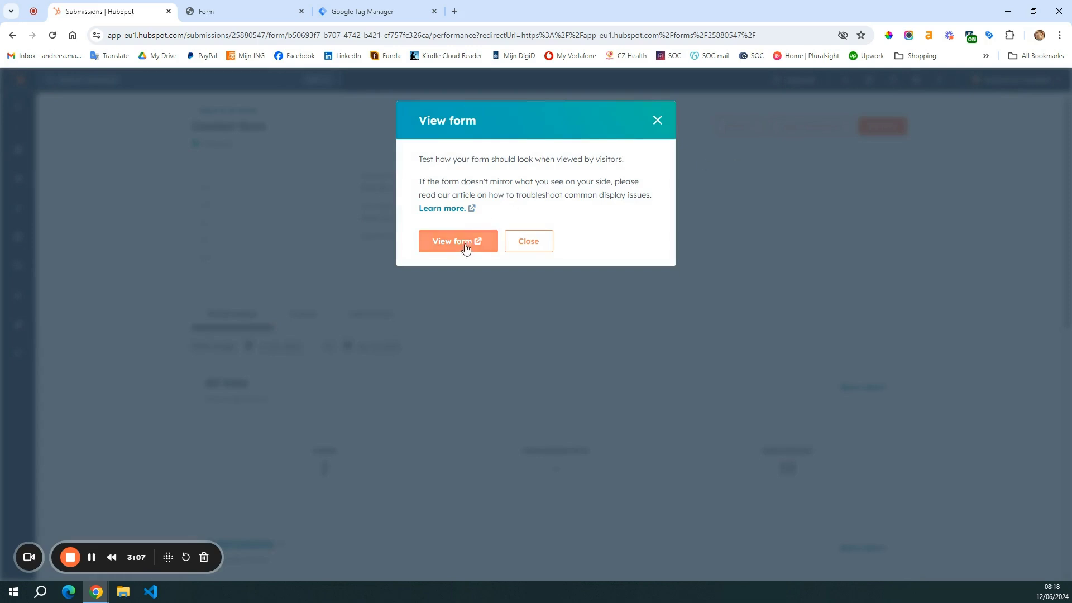
click(465, 246)
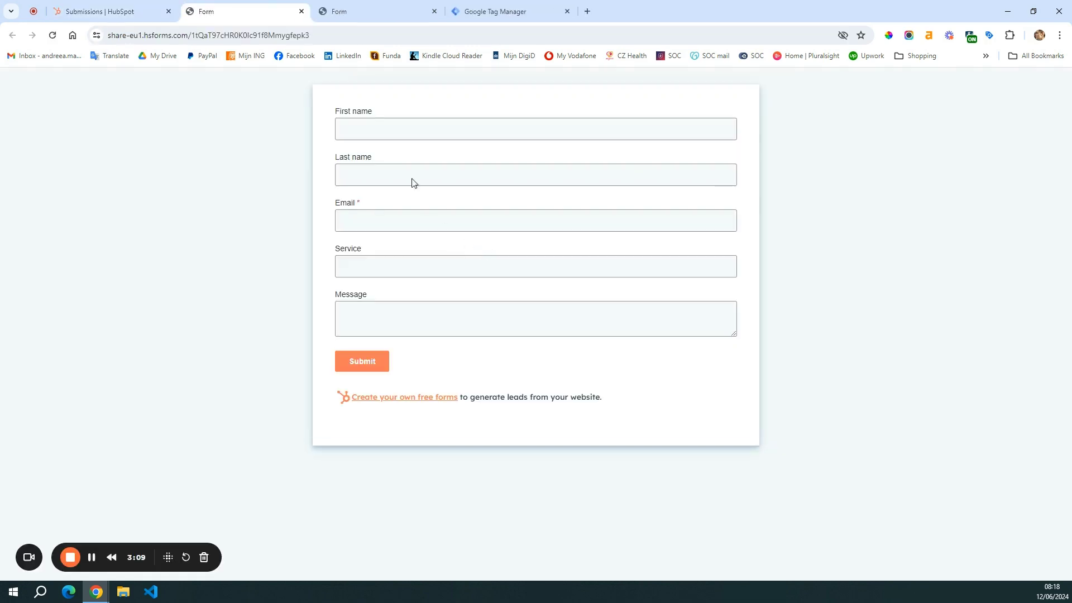
right_click(660, 357)
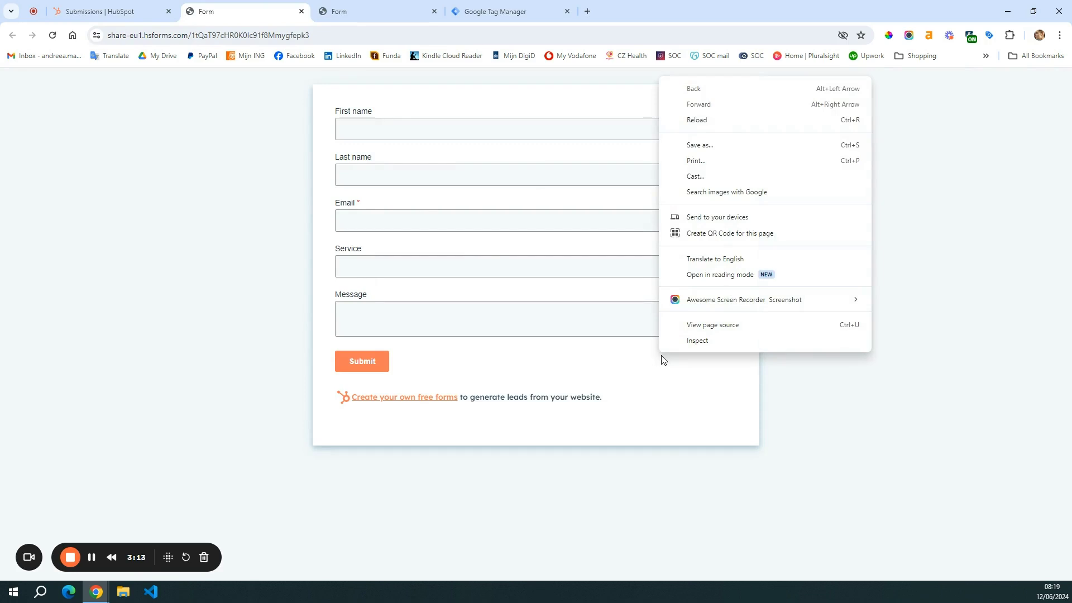
Step: Inspect the live form's <form> element and select its data-form-id value, then return to Tag Manager
click(706, 342)
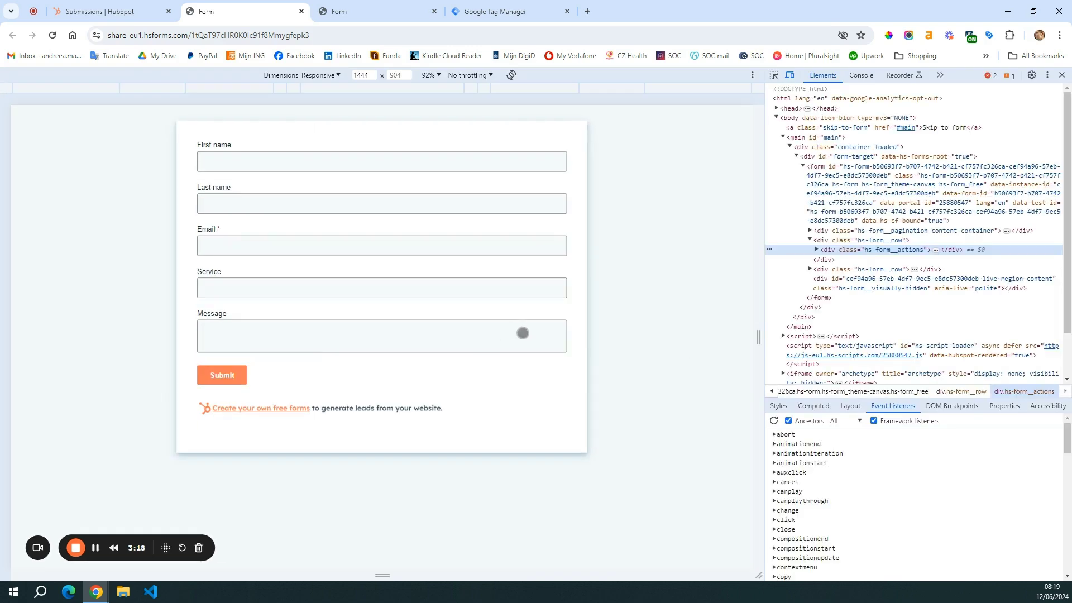
click(819, 173)
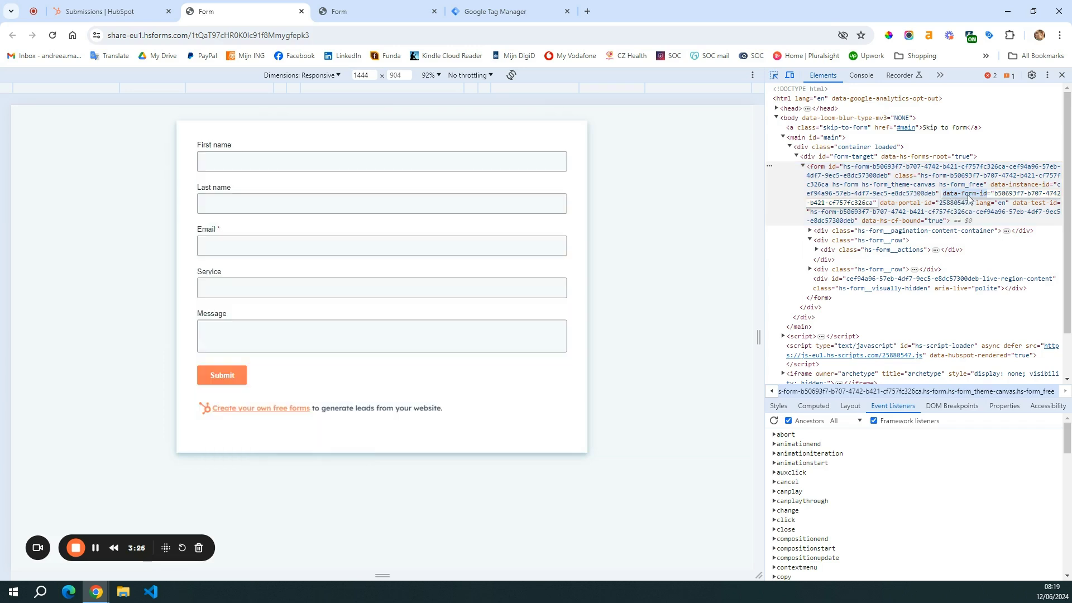
click(856, 171)
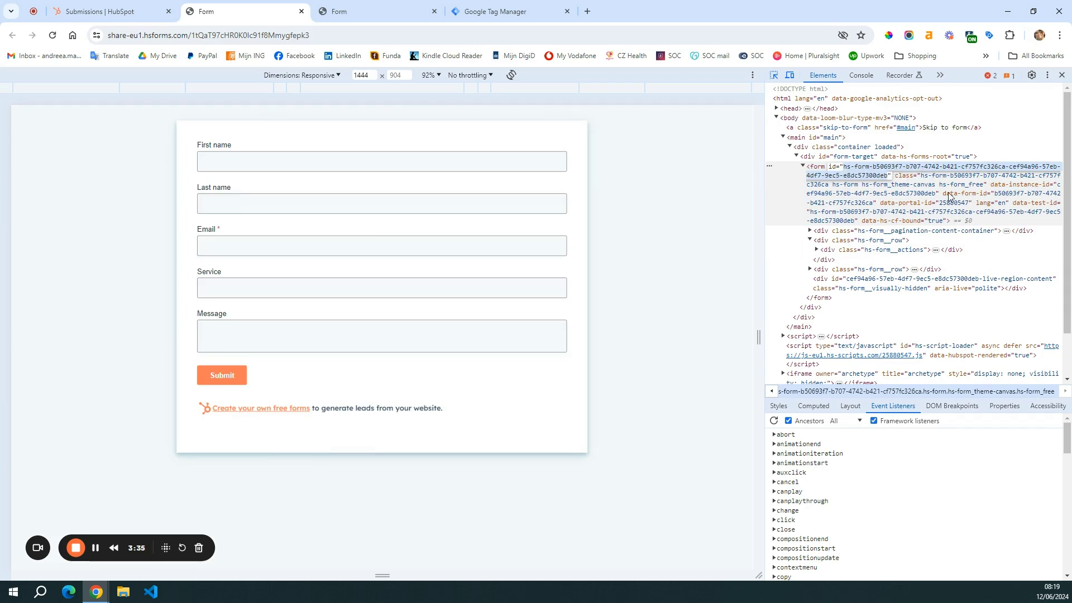
double_click(1008, 194)
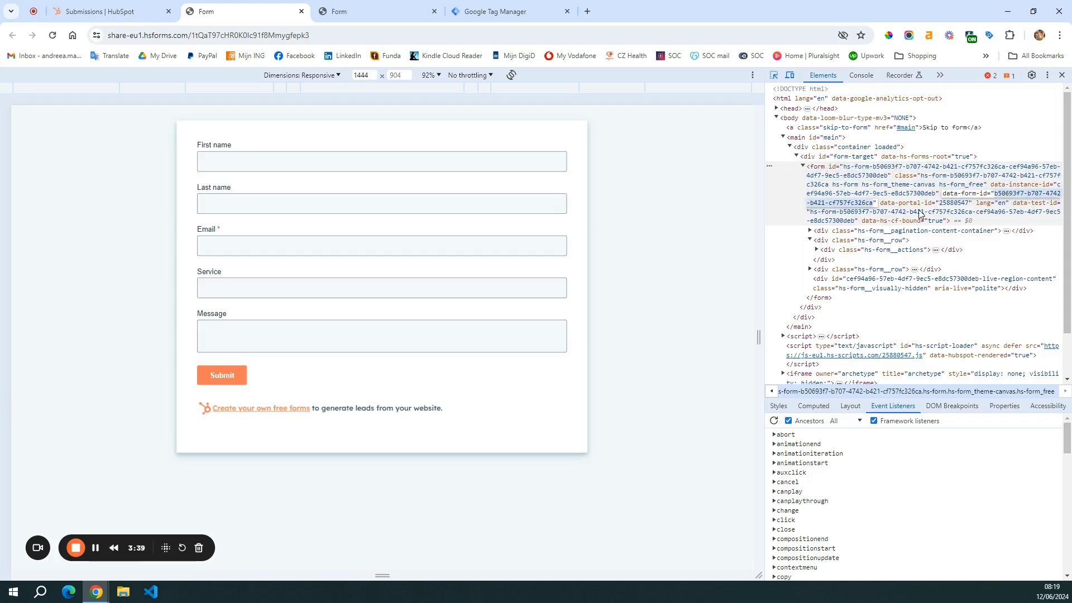
click(478, 17)
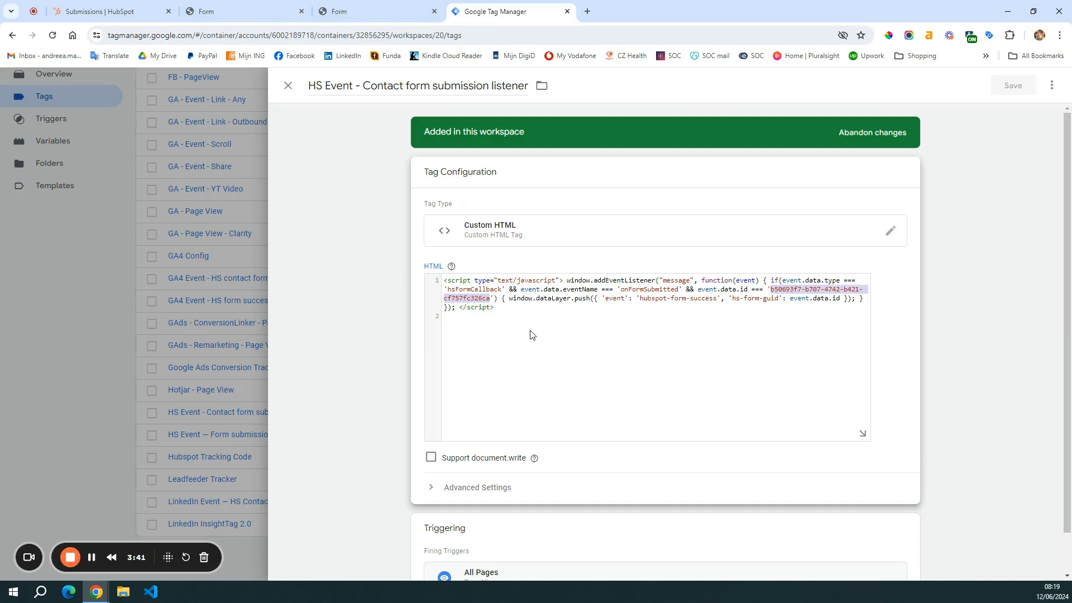
click(489, 300)
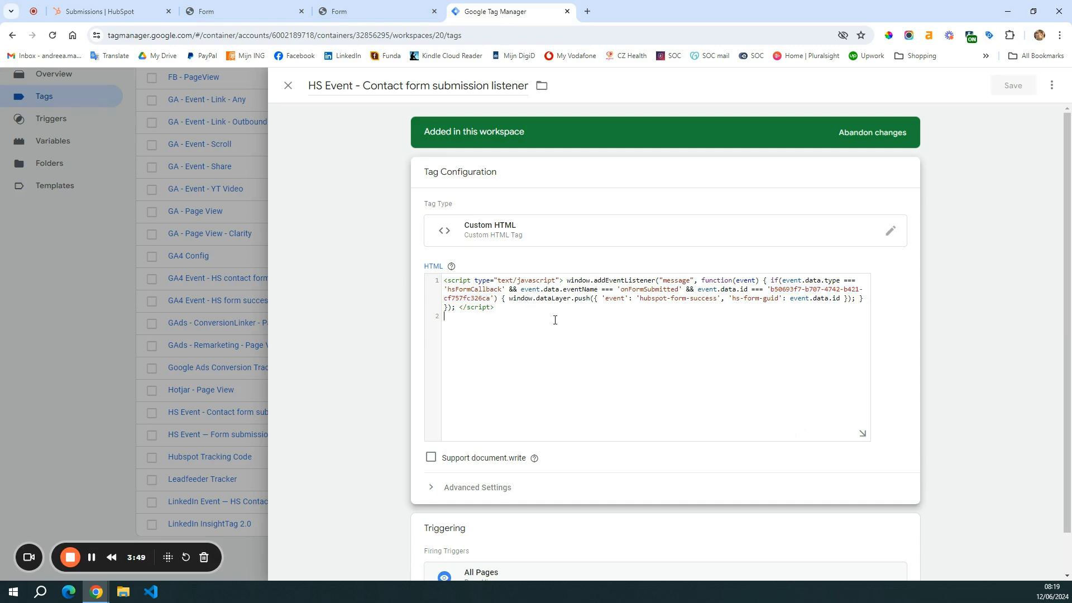
scroll(564, 276, down, 1)
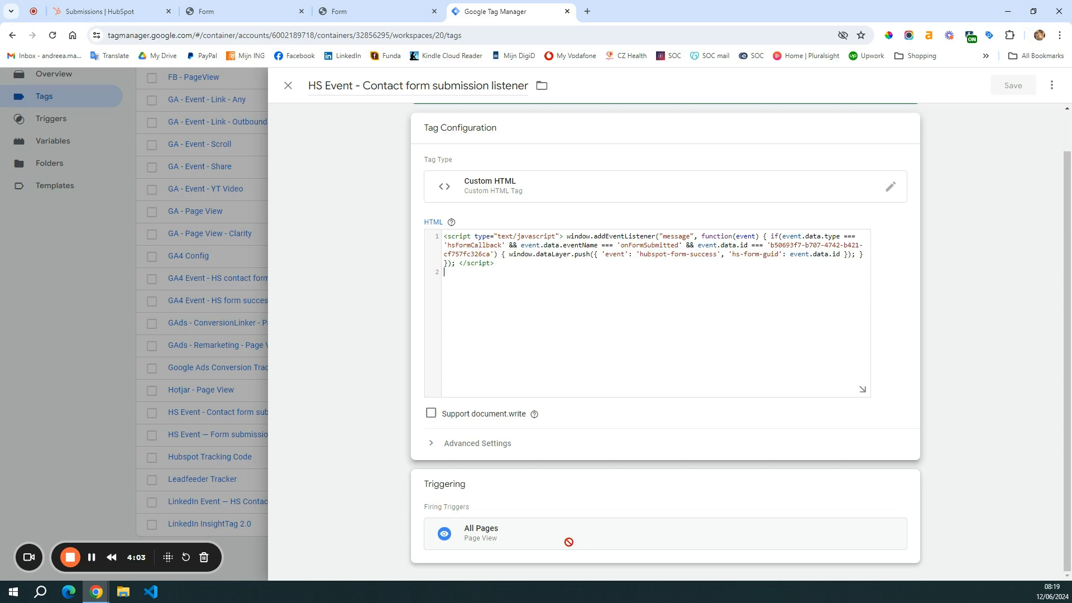
scroll(552, 224, up, 1)
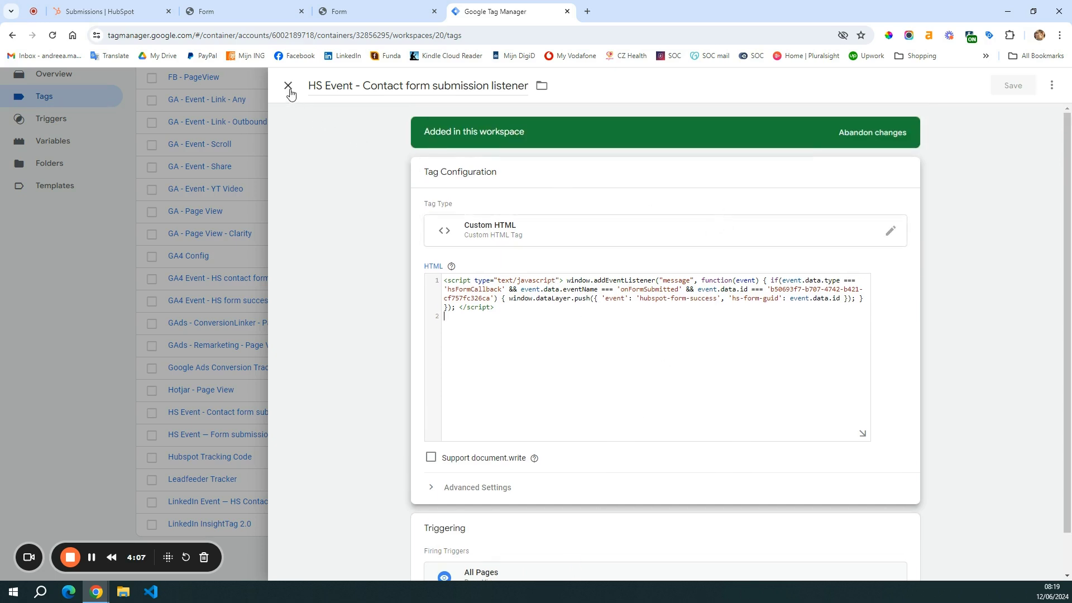
Step: Close the listener tag and open Trigger - HS contact form success from the Triggers list
click(350, 190)
click(287, 88)
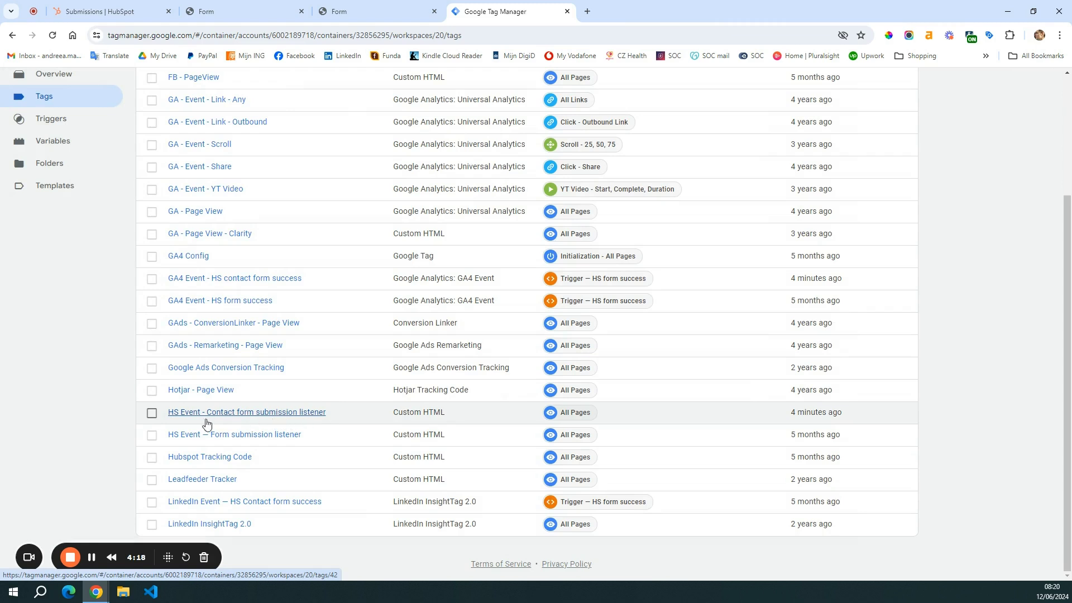
click(58, 119)
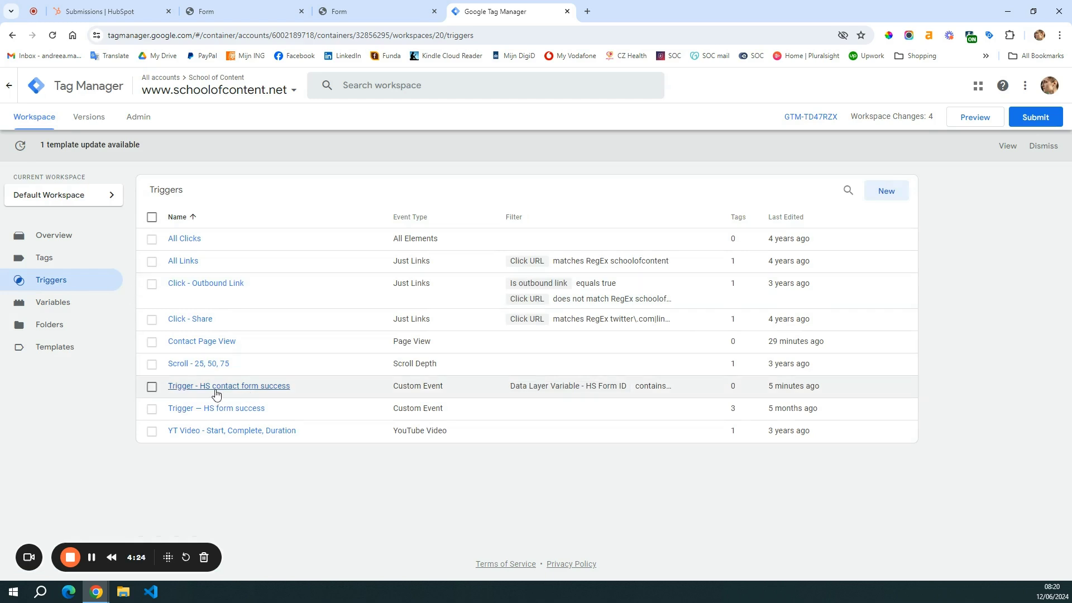
click(262, 390)
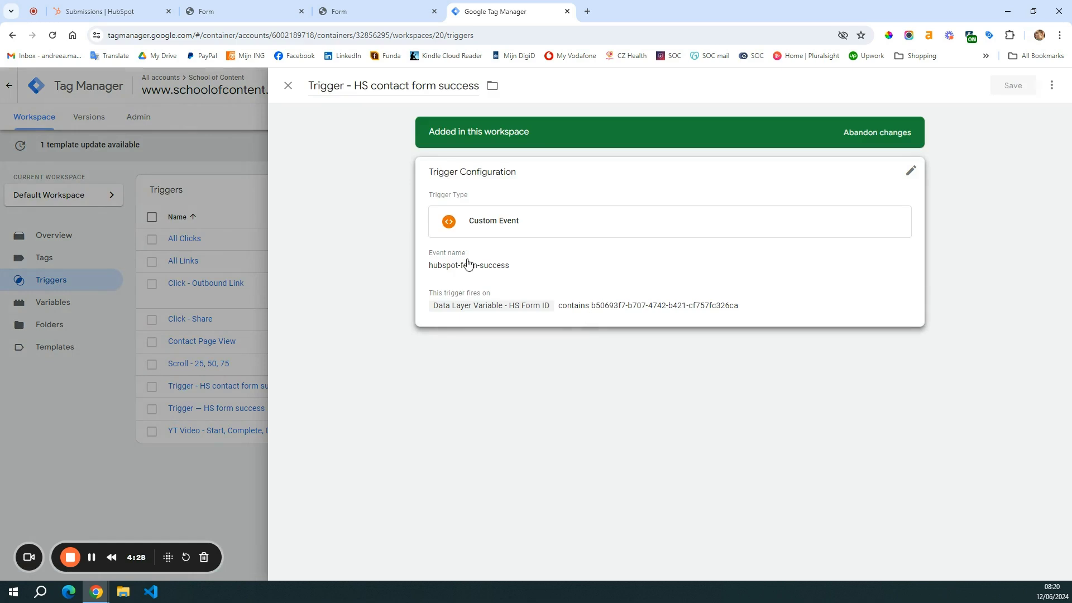
Step: Review the trigger's hubspot-form-success event name and its form ID condition value
click(527, 266)
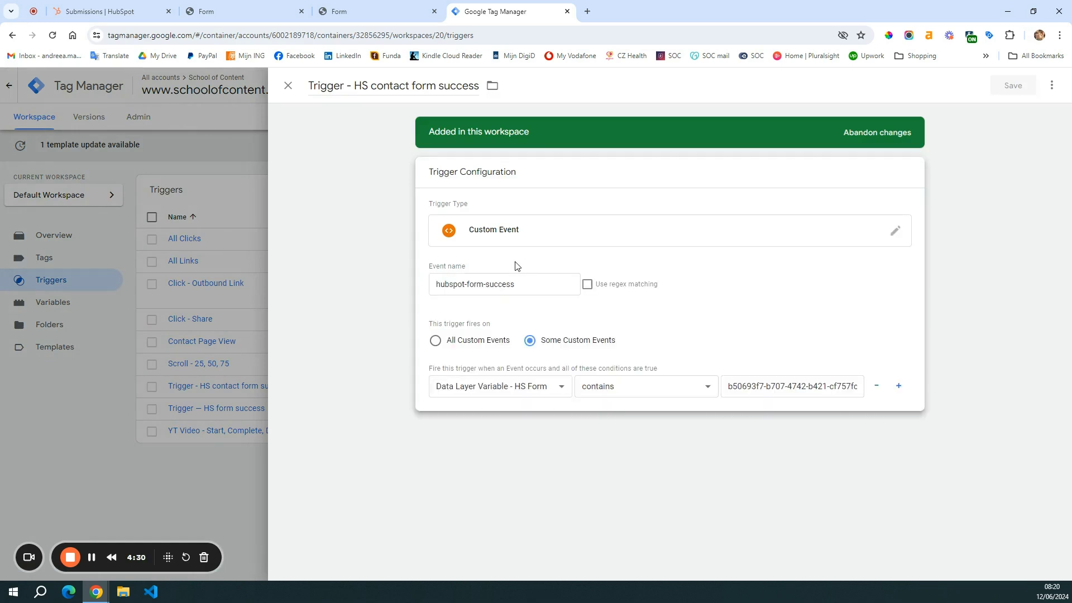
drag(434, 288, 548, 283)
click(554, 286)
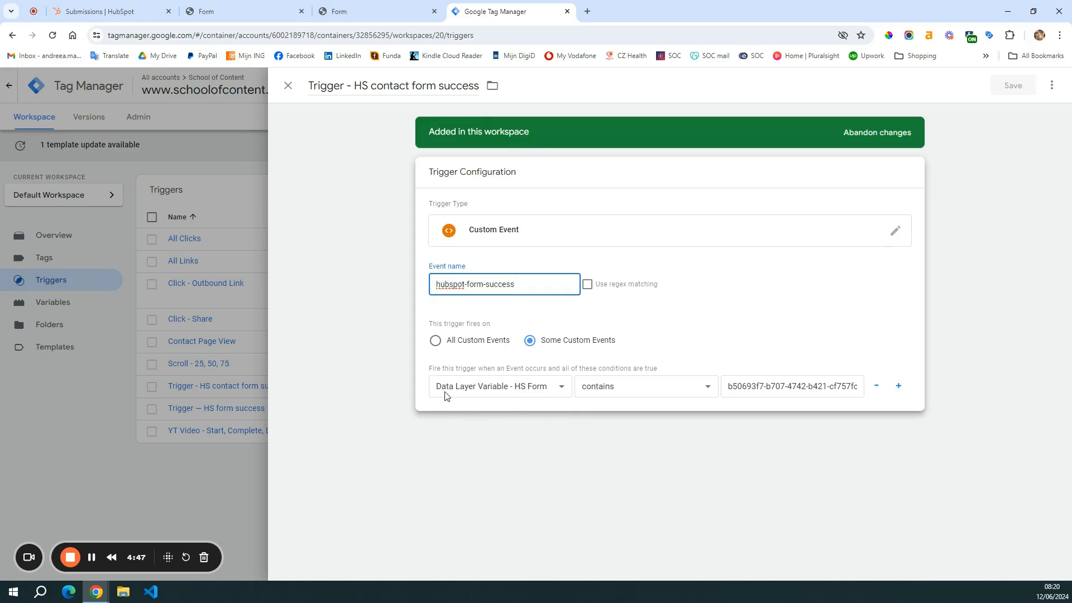
drag(732, 391, 939, 392)
click(939, 391)
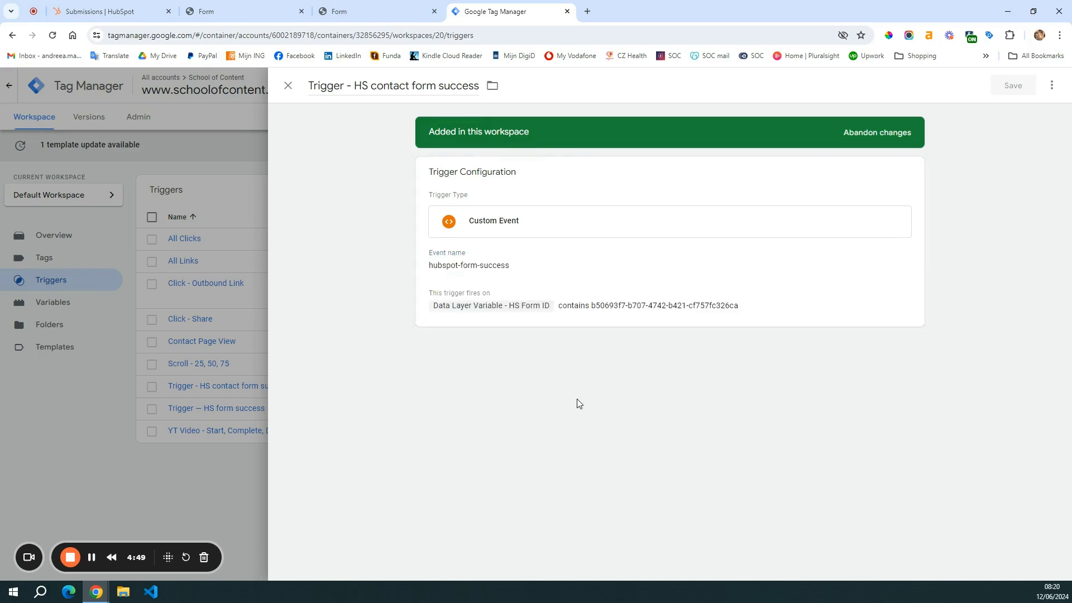
click(529, 316)
click(509, 394)
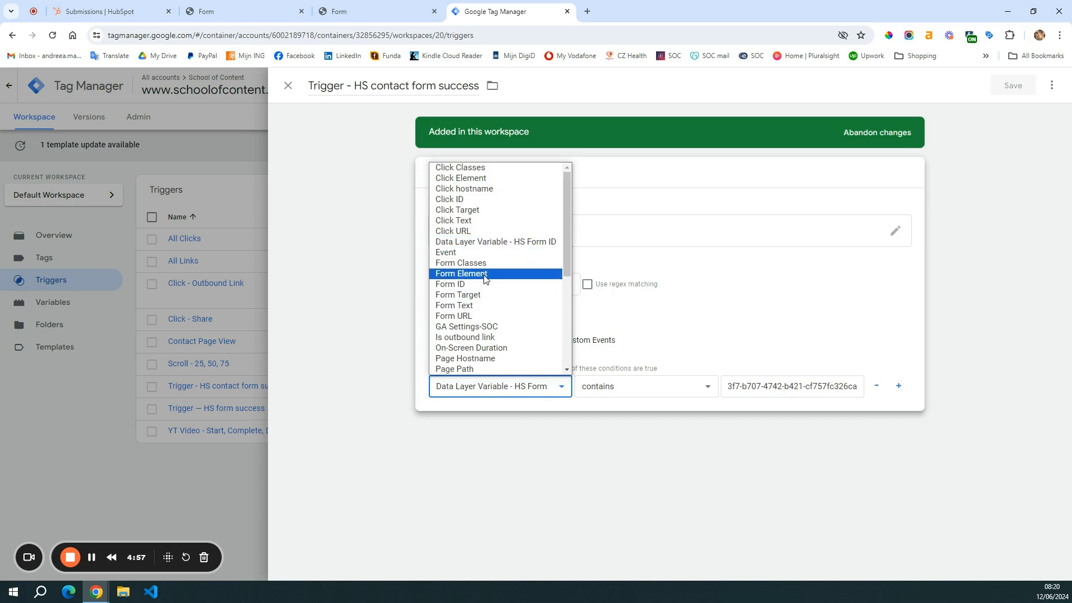
scroll(484, 279, down, 3)
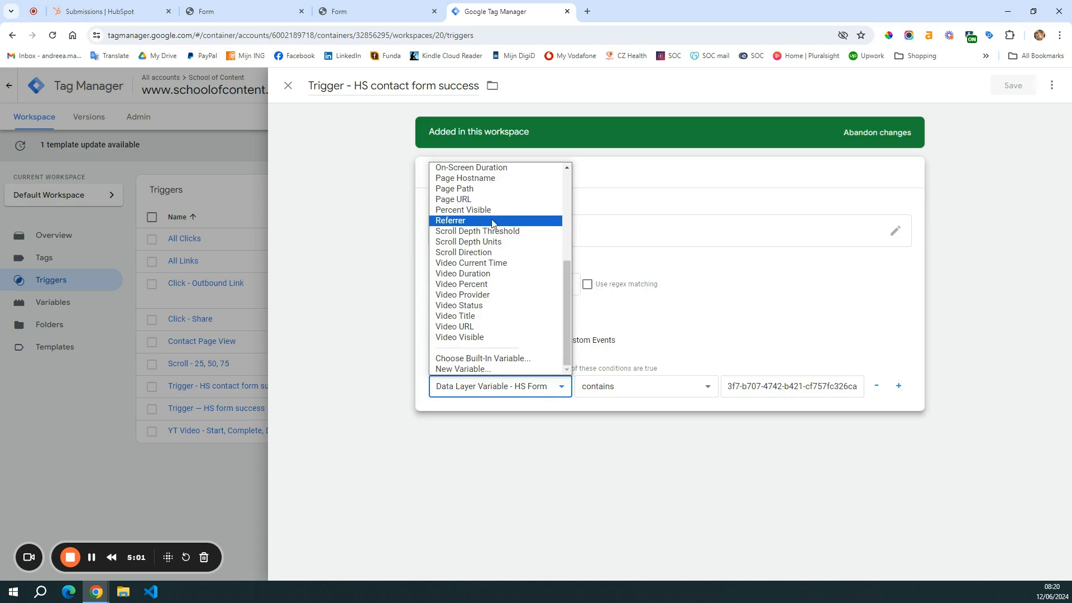
scroll(492, 230, up, 3)
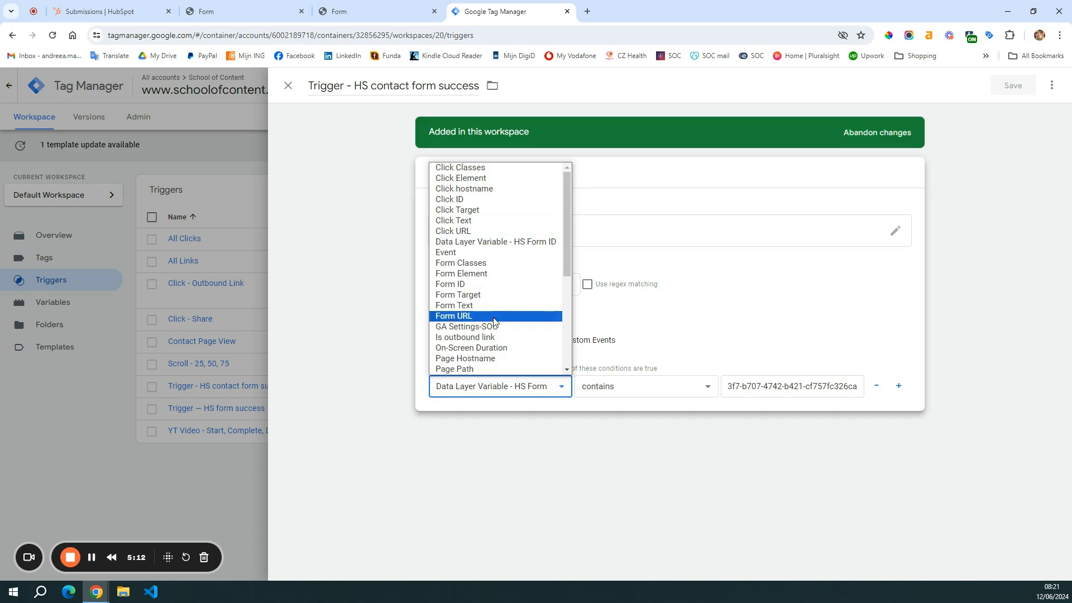
scroll(493, 322, down, 2)
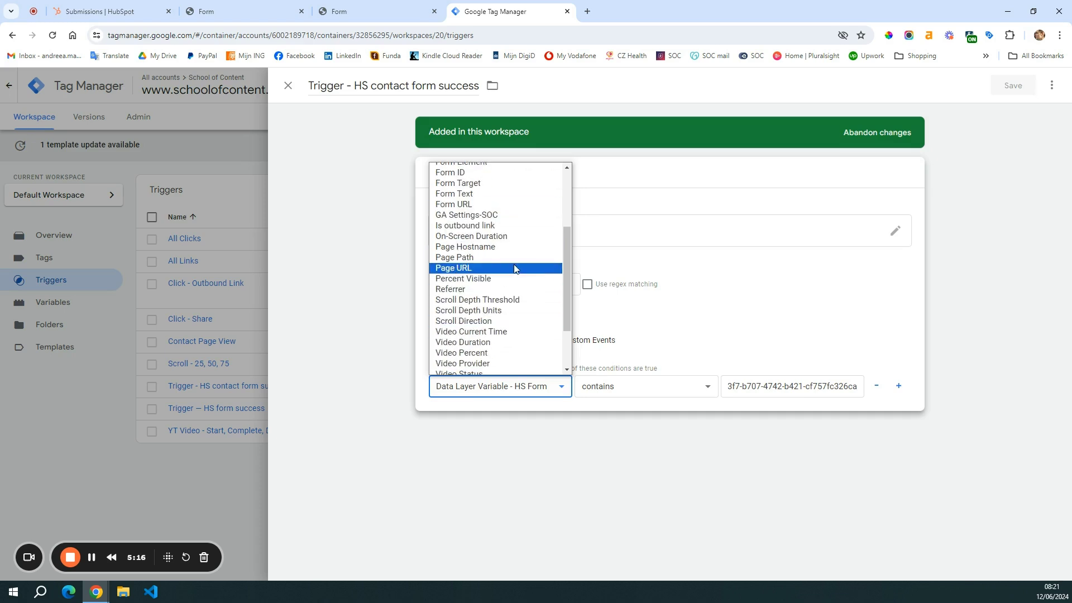
scroll(514, 273, up, 2)
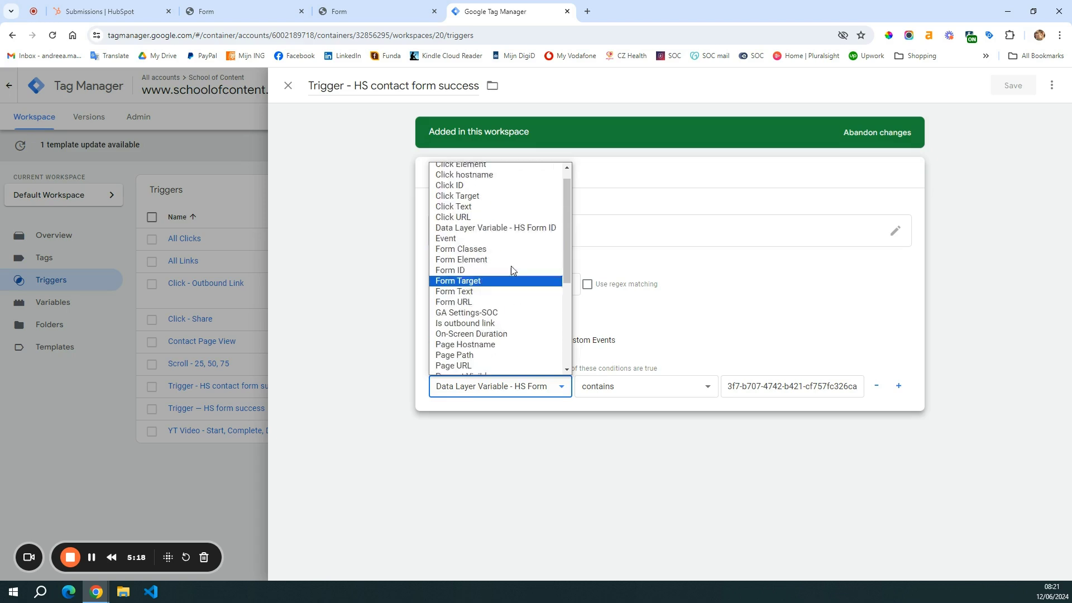
click(415, 266)
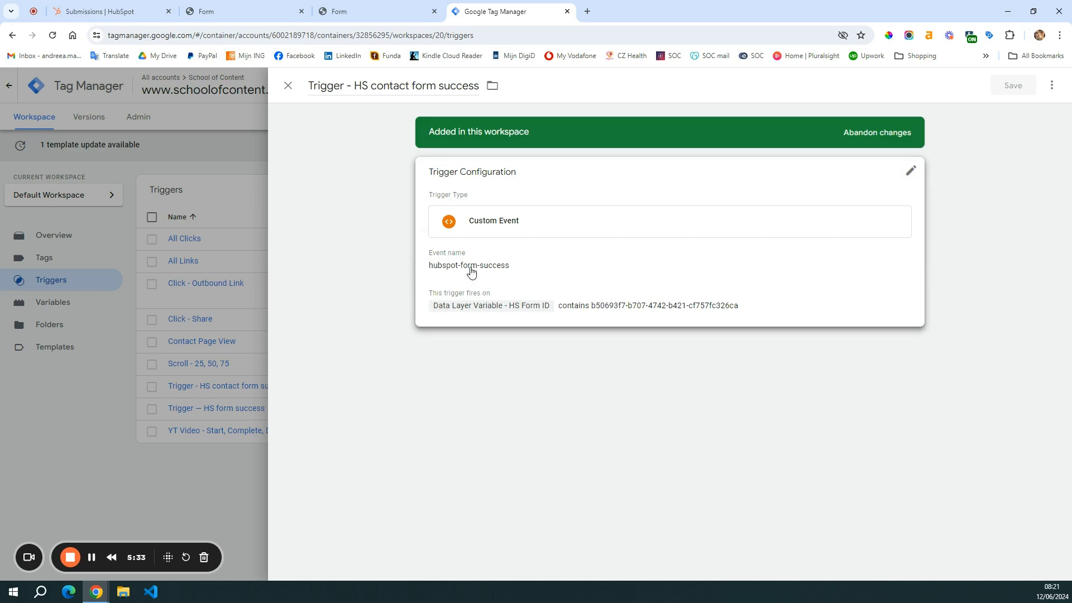
Step: Close the trigger details and scroll the Tags list to the GA4 Event - HS contact form success tag
drag(518, 272, 361, 172)
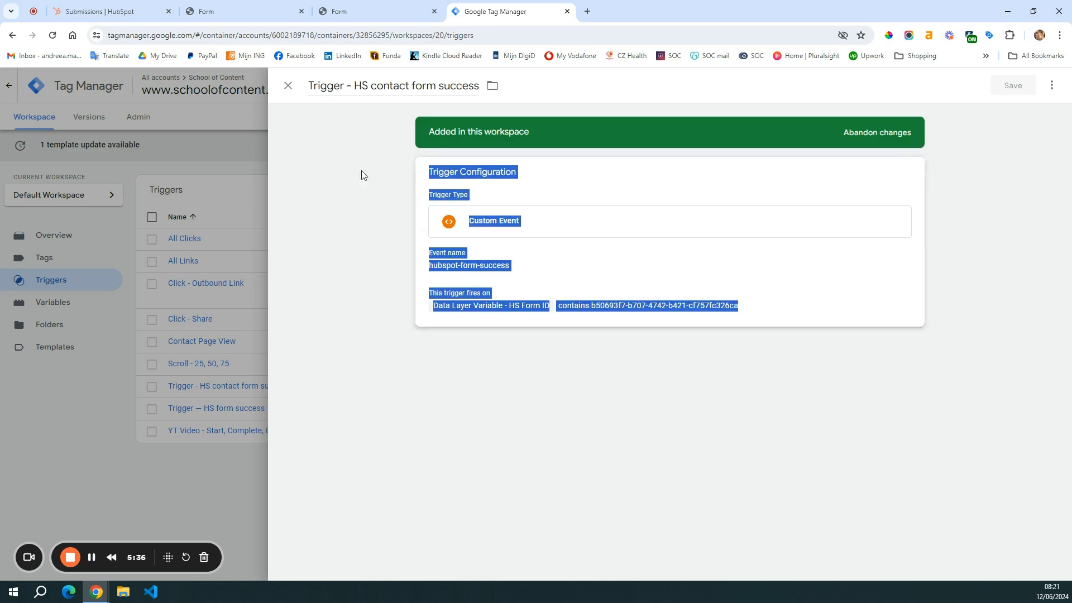
click(288, 87)
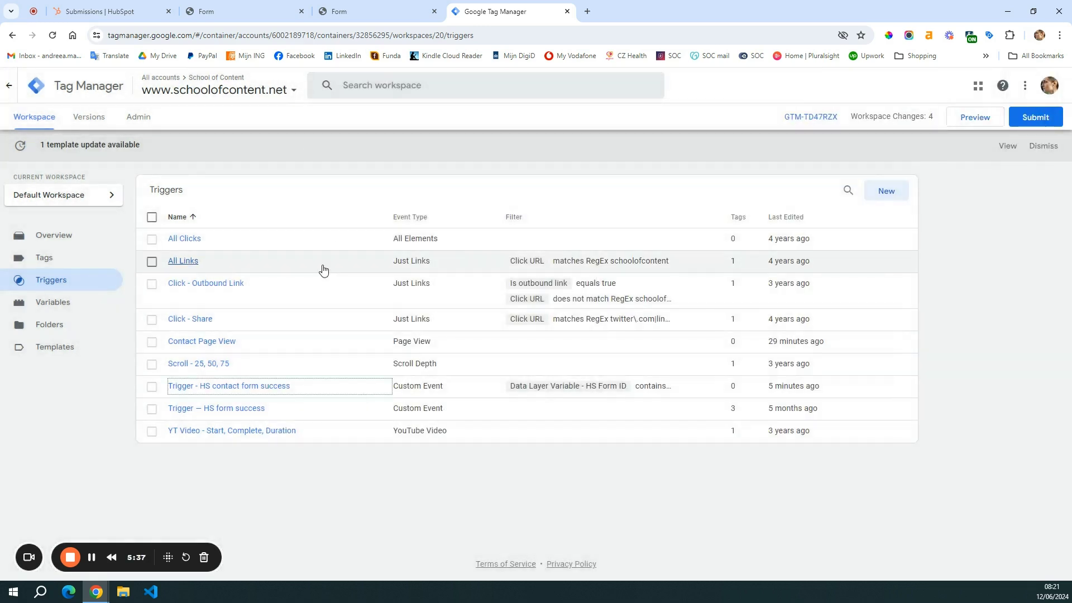
click(56, 257)
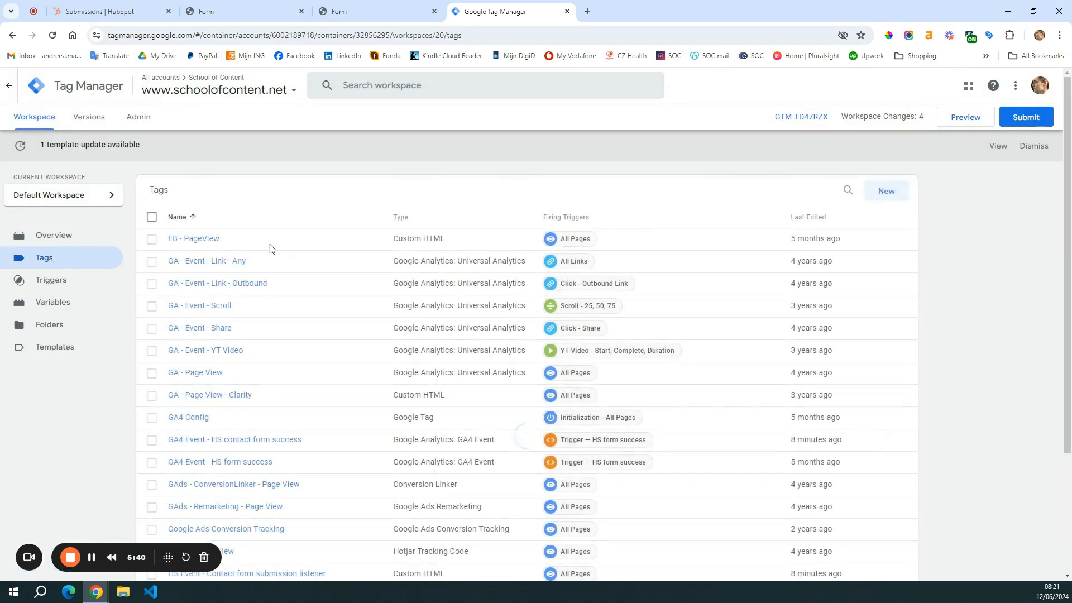
scroll(294, 284, down, 3)
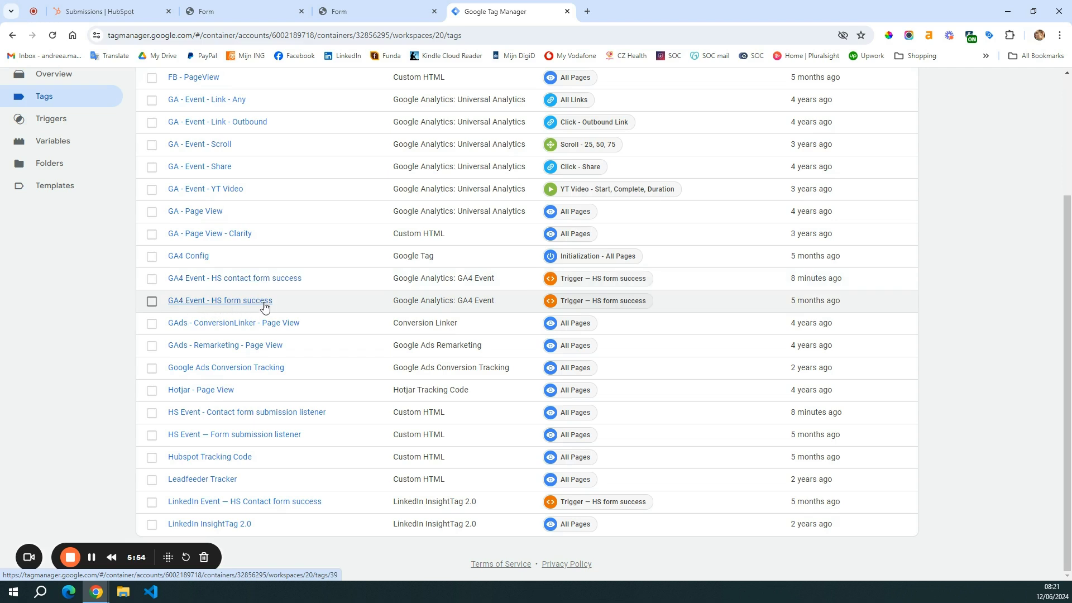
Step: Open the GA4 Event - HS contact form success tag, checking its generate_lead event and current HS form success trigger
click(259, 279)
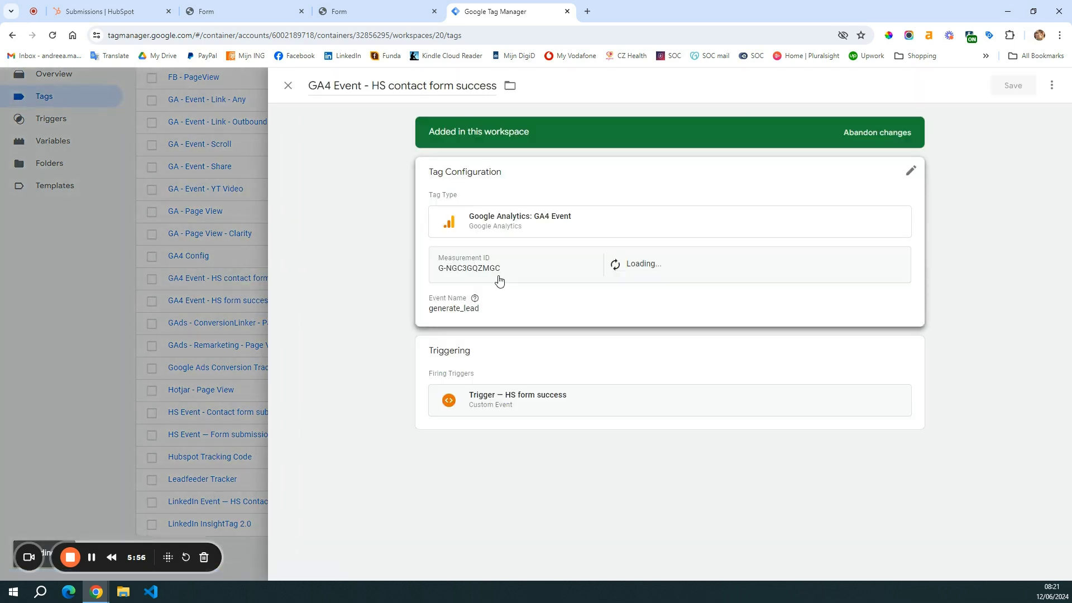
click(462, 311)
scroll(471, 352, down, 1)
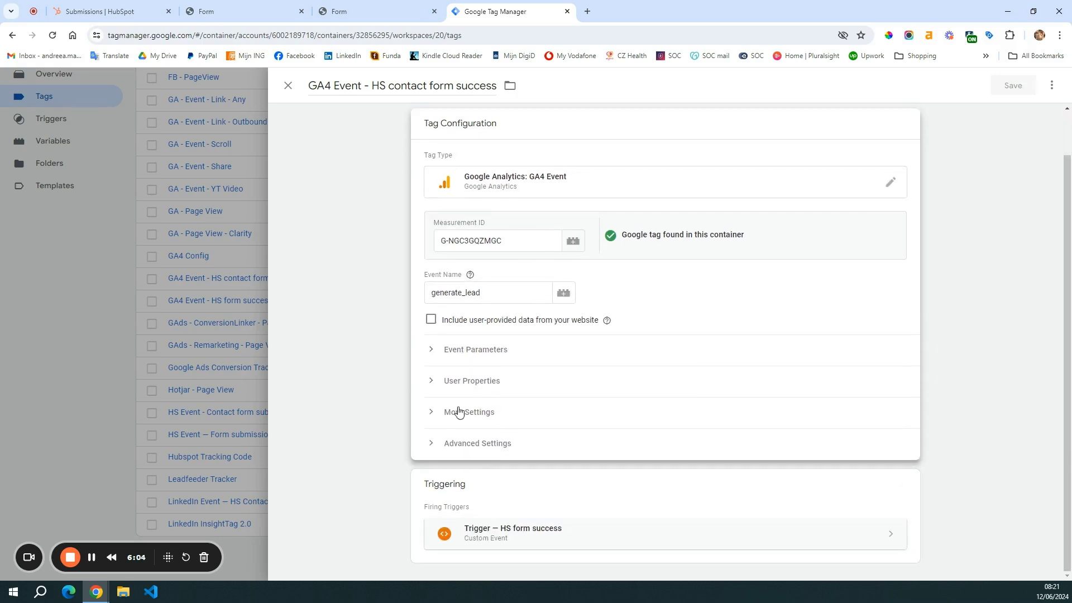
drag(504, 290, 388, 292)
click(388, 292)
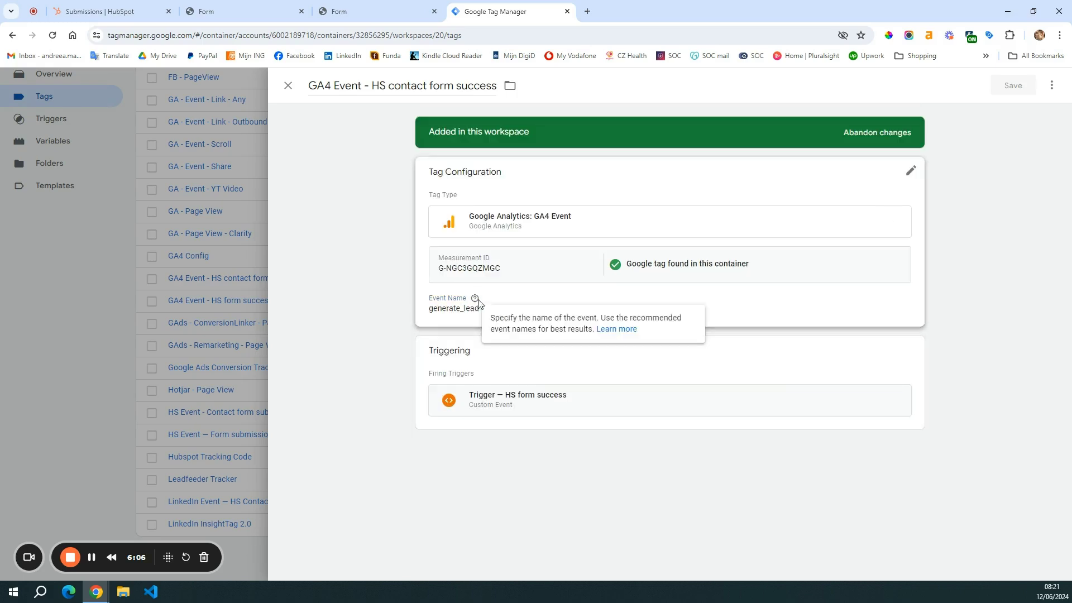
click(520, 396)
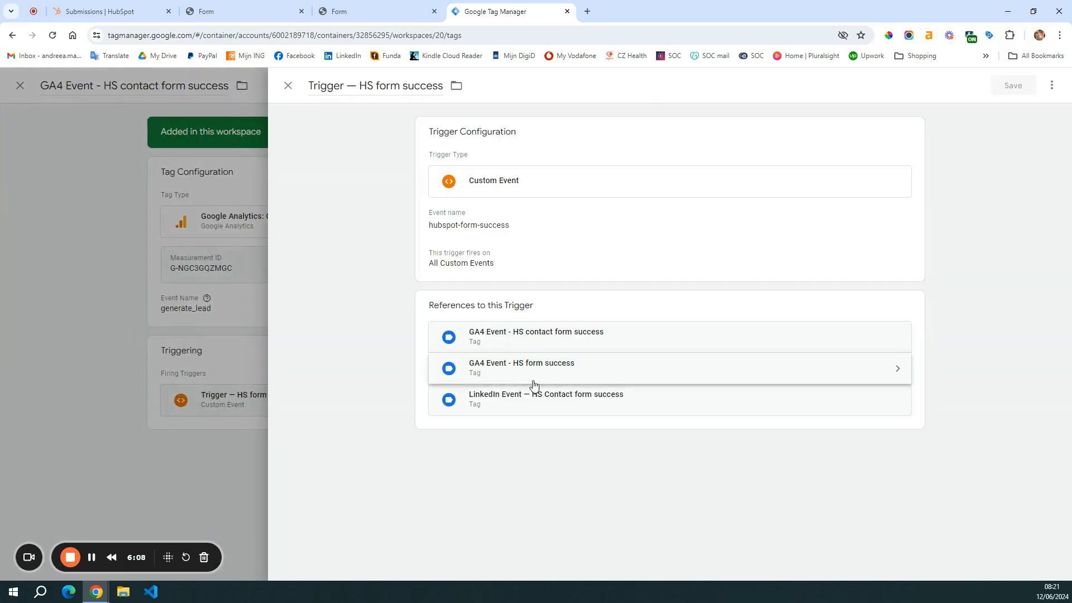
click(289, 85)
Step: Replace the tag's HS form success trigger with Trigger - HS contact form success
click(908, 352)
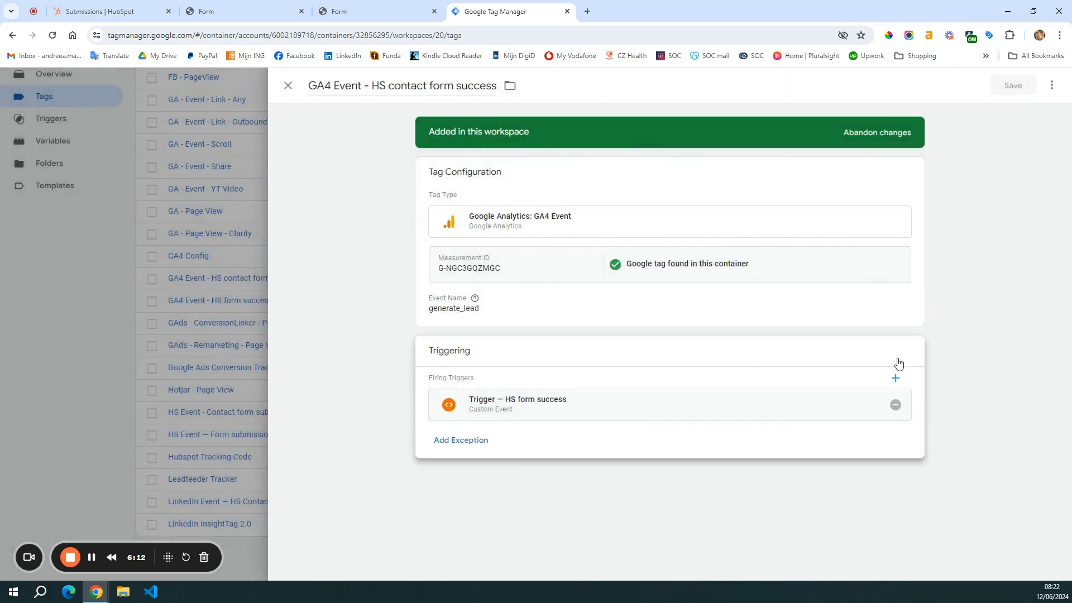
click(895, 405)
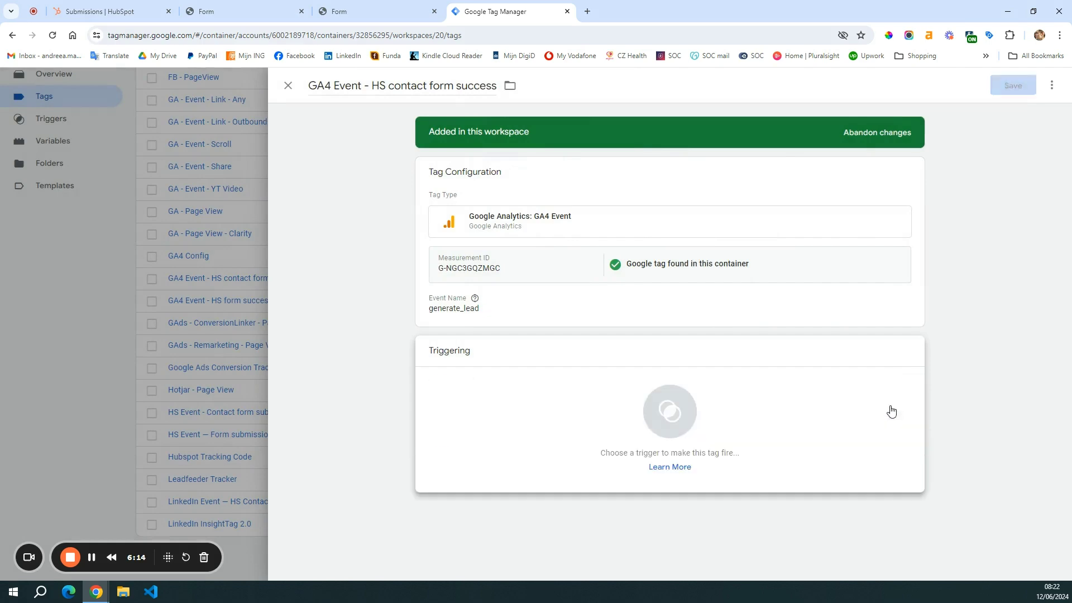
click(698, 438)
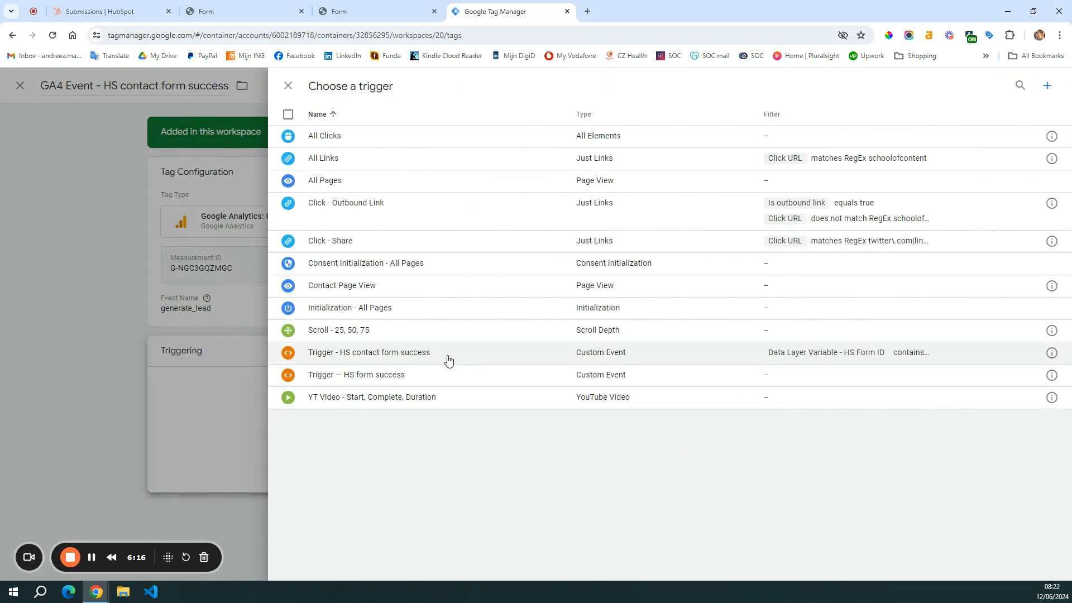
click(447, 355)
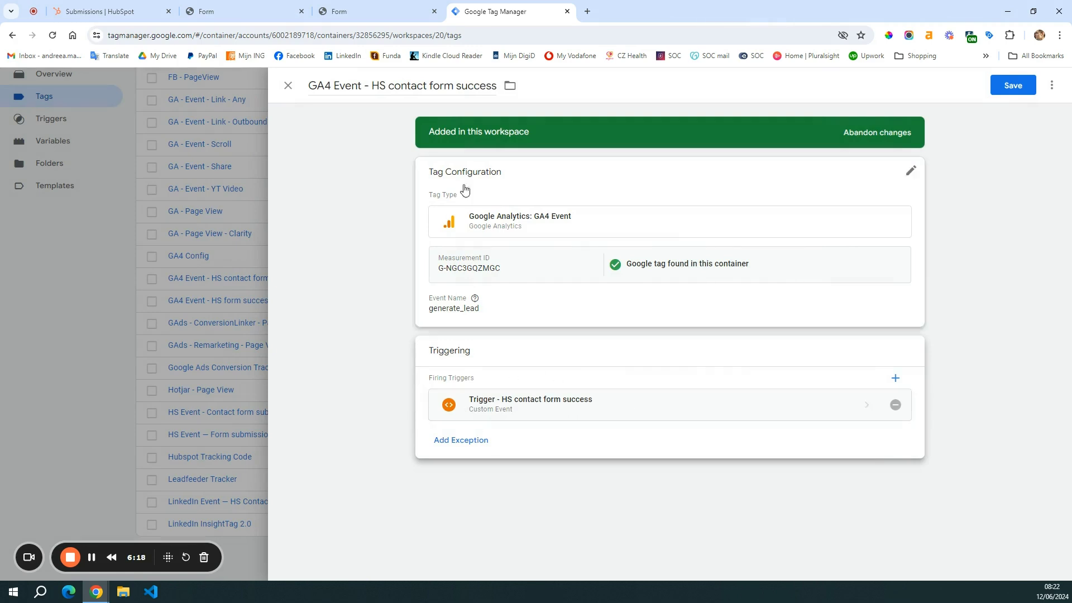
drag(317, 86, 467, 87)
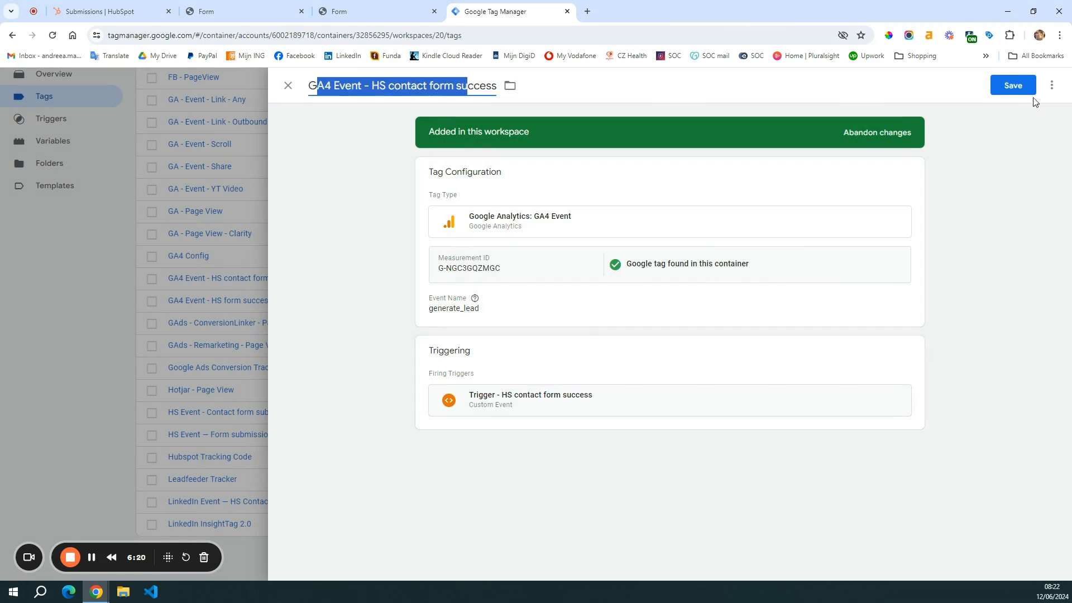